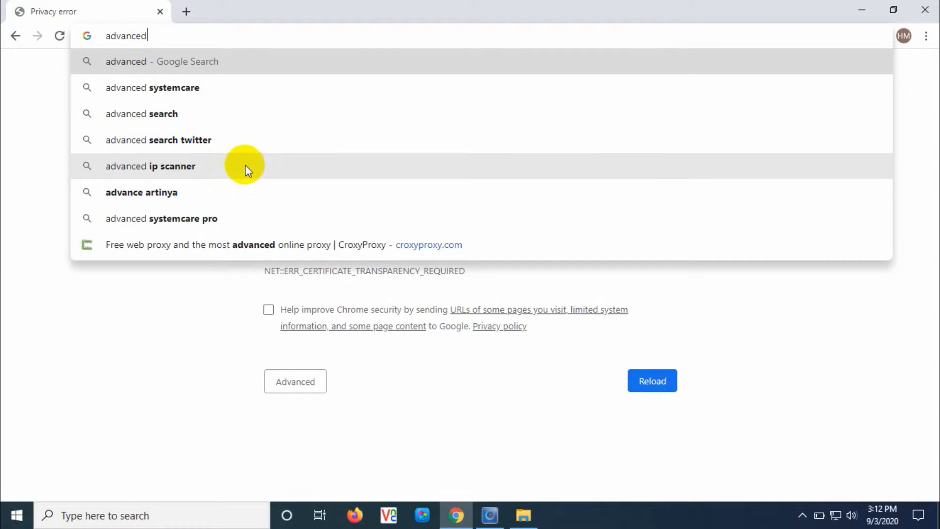
Search for 'advanced ip scanner', go to advanced-ip-scanner.com and start the Free Download
click(244, 166)
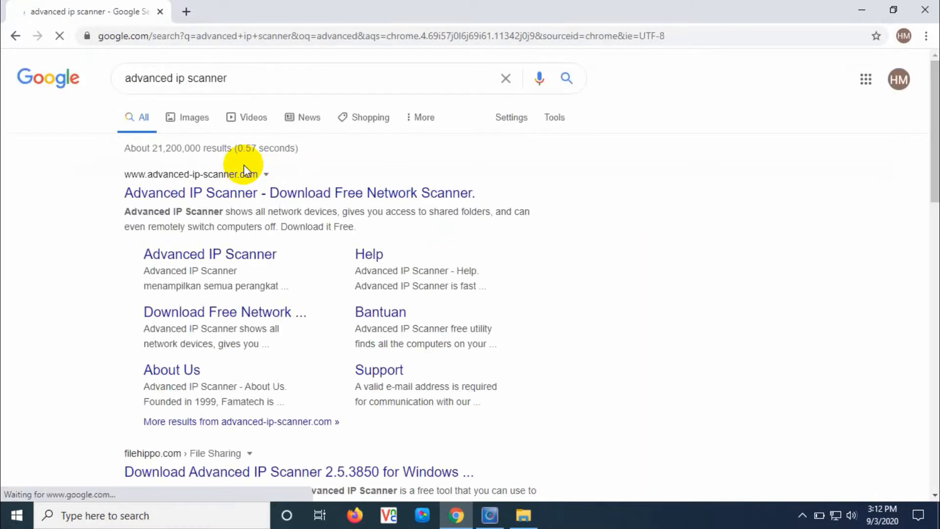
click(265, 193)
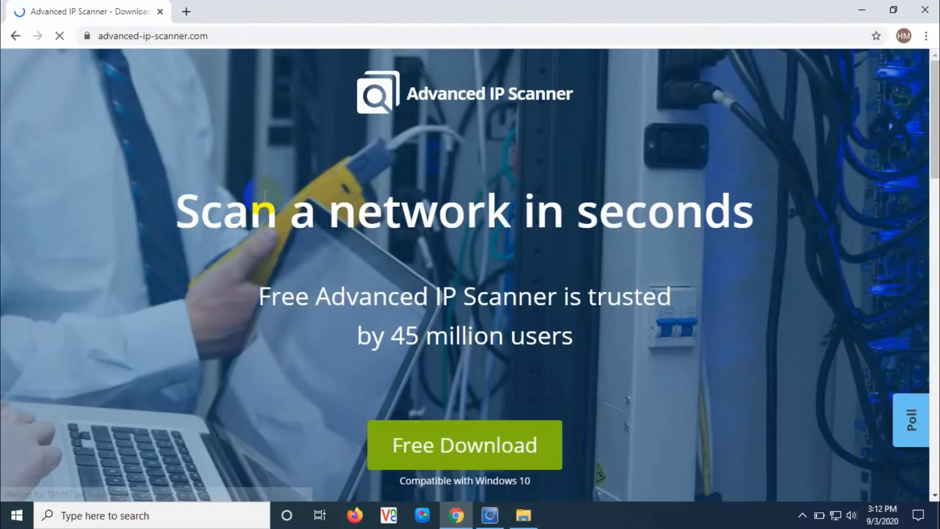
click(422, 459)
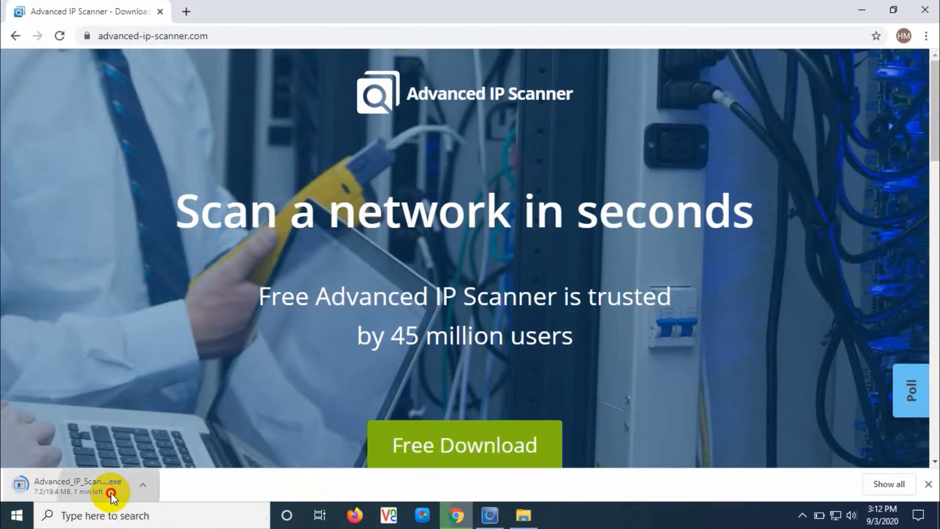
Set the Advanced_IP_Scanner_2.5.3850 download to open when done and show all downloads
click(111, 493)
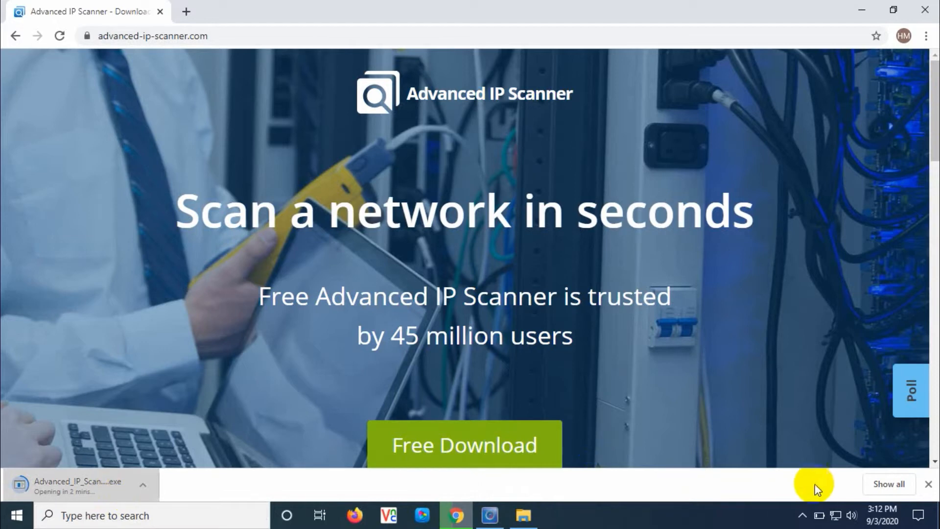
click(884, 484)
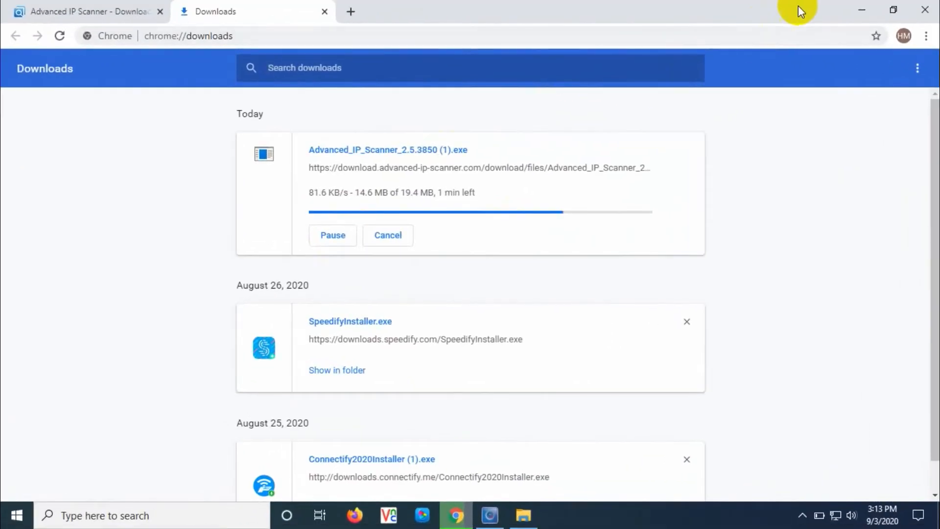
Run the Advanced_IP_Scanner_2.5.3850 installer from the Downloads folder, allowing it past the security warning
click(860, 9)
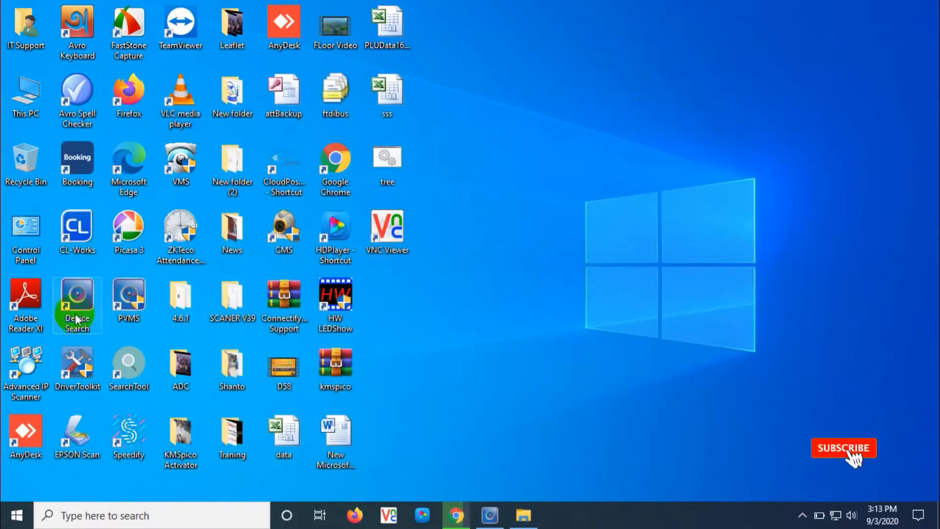
double_click(26, 100)
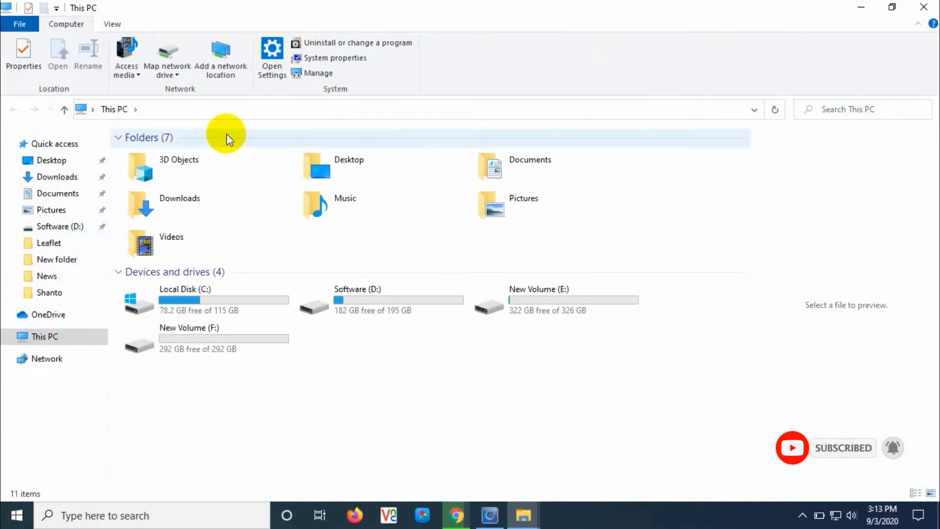
double_click(125, 215)
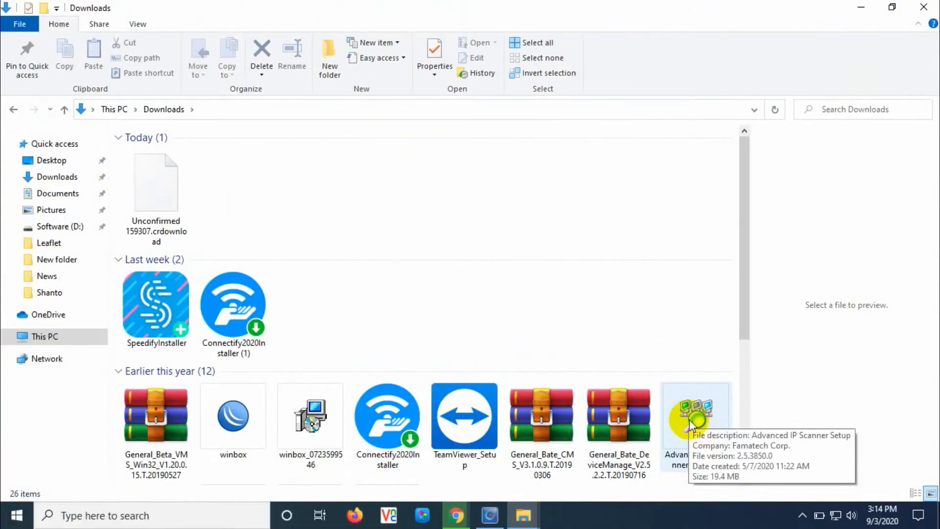
click(700, 409)
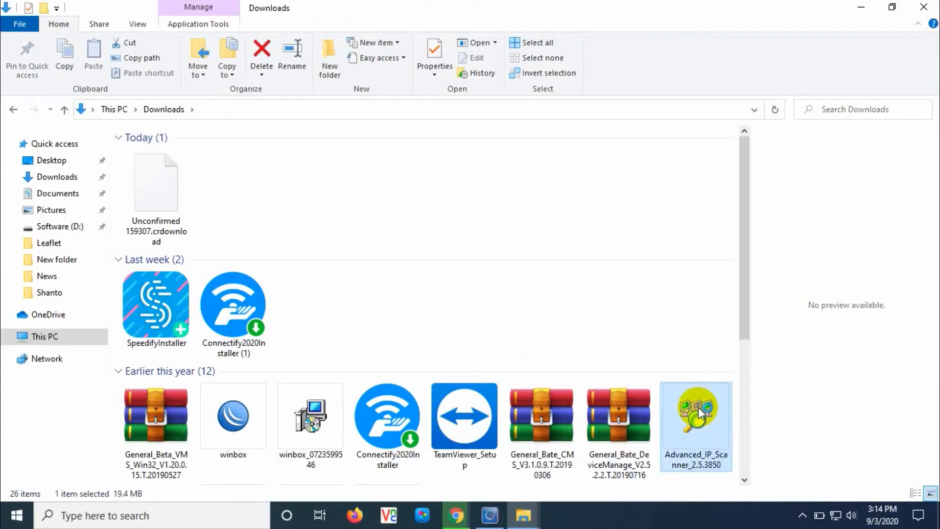
double_click(700, 413)
click(508, 269)
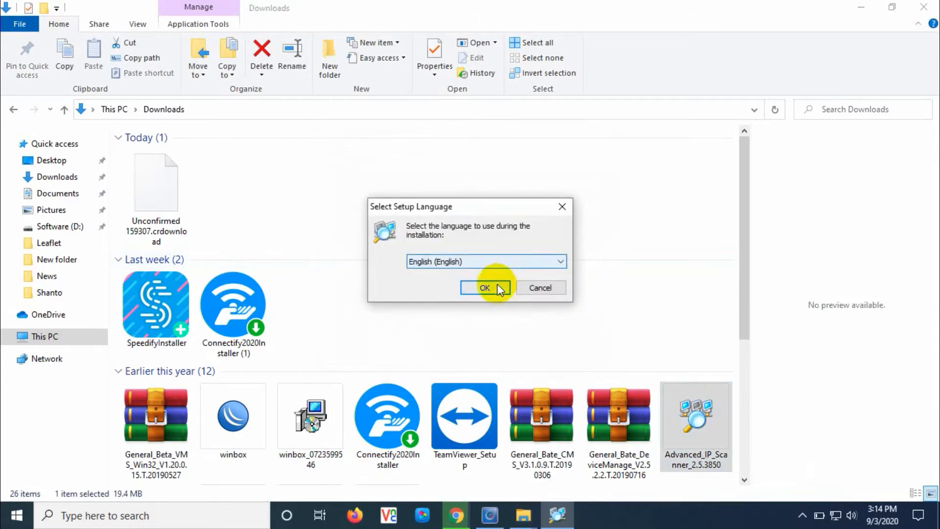
Confirm English as the setup language, choose the Run portable option and continue the wizard
click(484, 288)
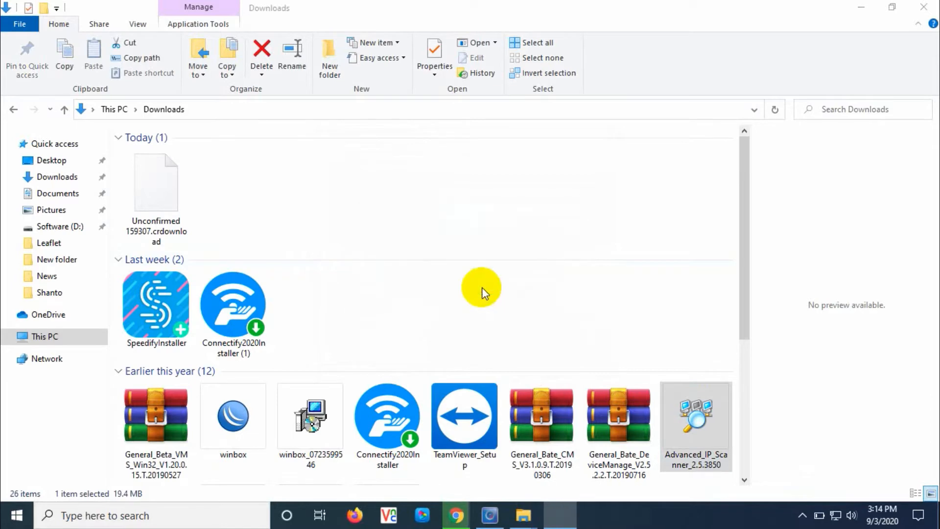
click(861, 7)
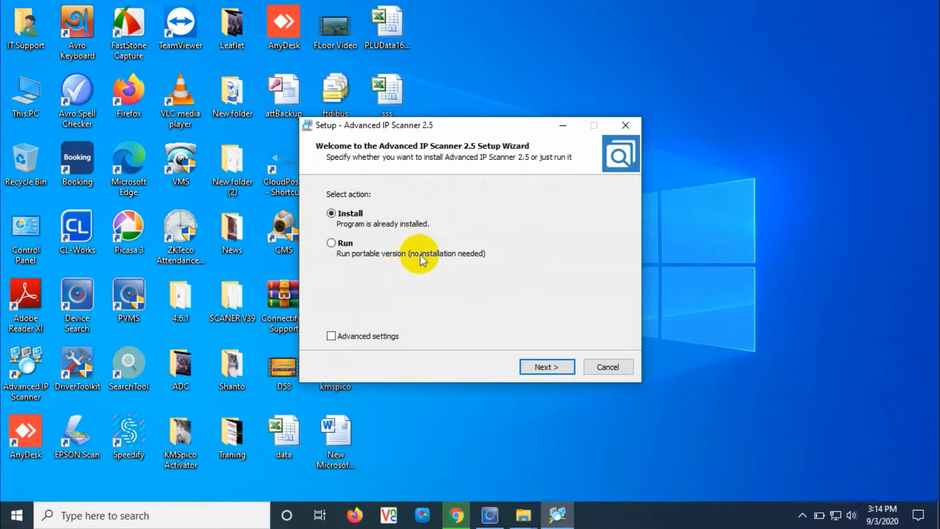
click(332, 244)
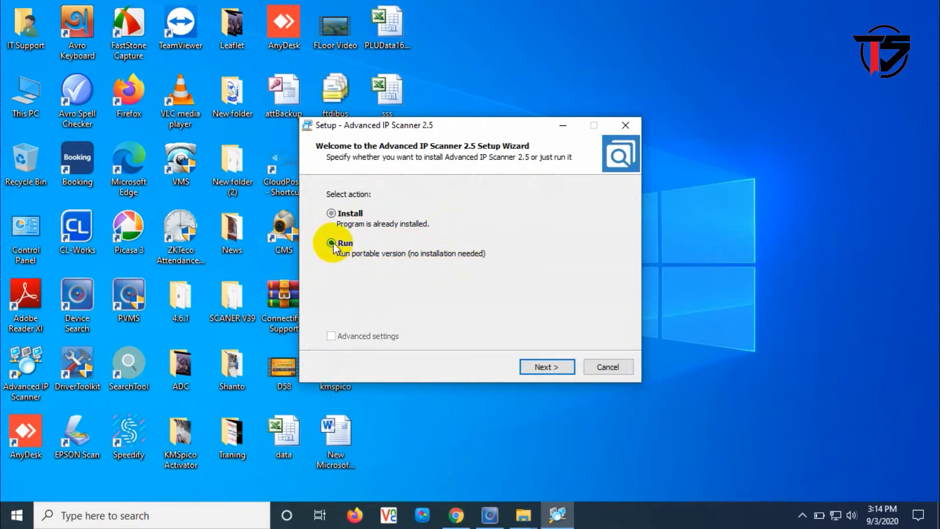
click(535, 362)
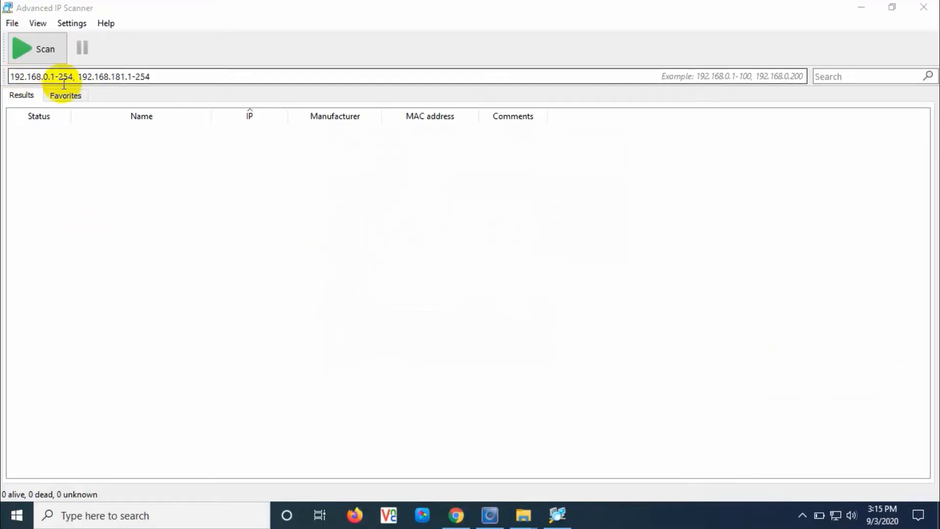
click(13, 77)
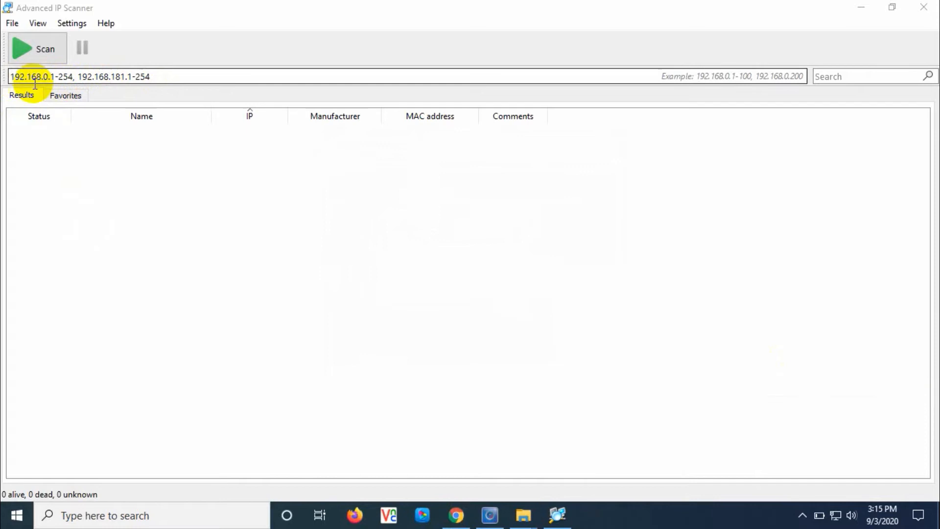
click(149, 76)
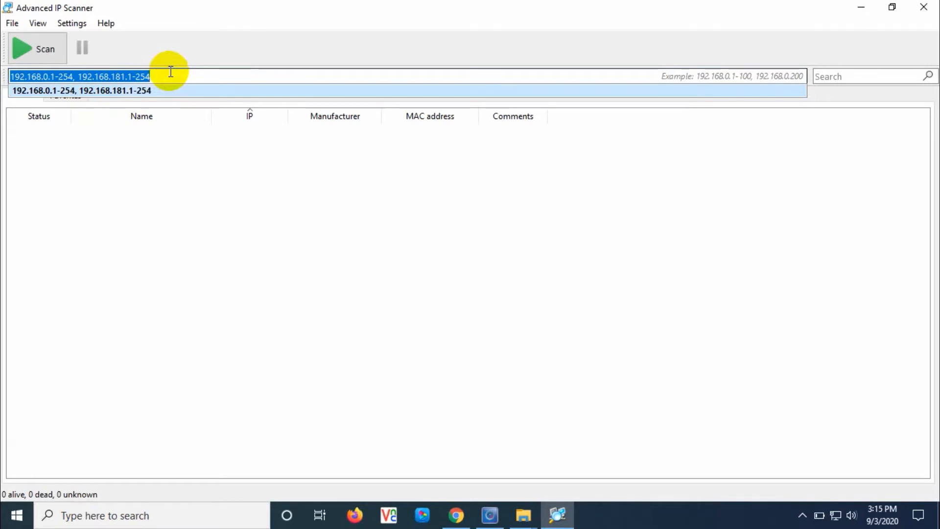
text(19)
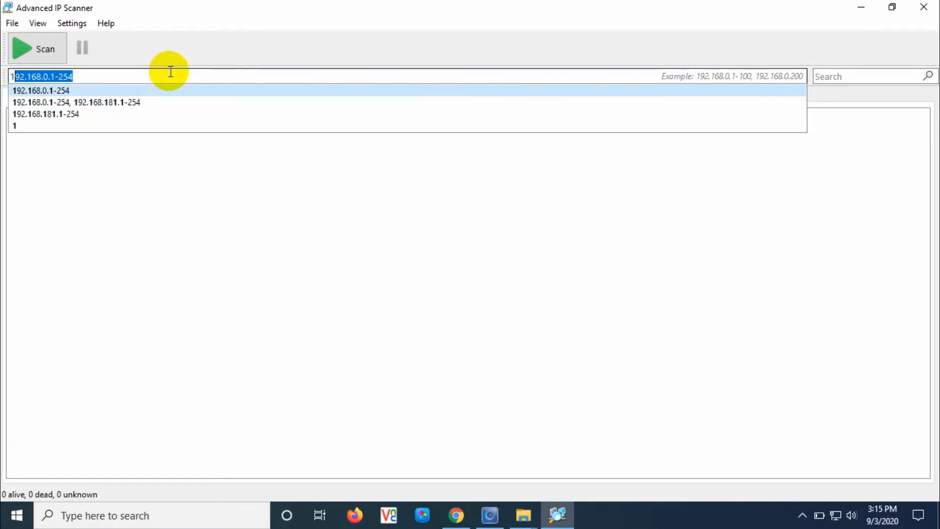
text(2)
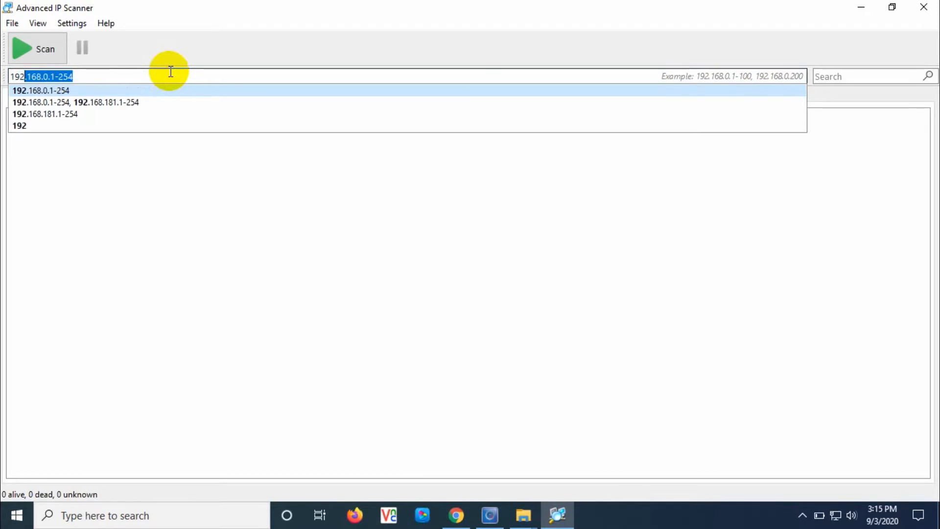
text(.16)
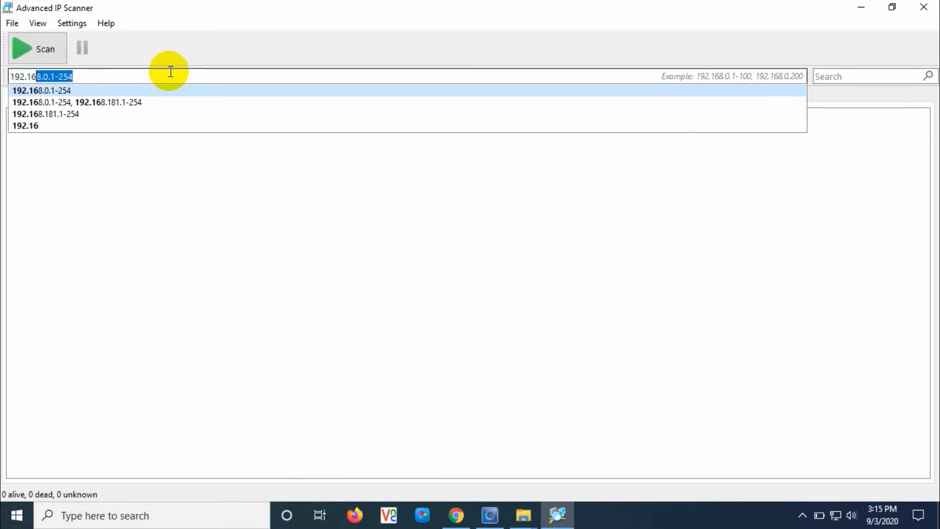
text(8.)
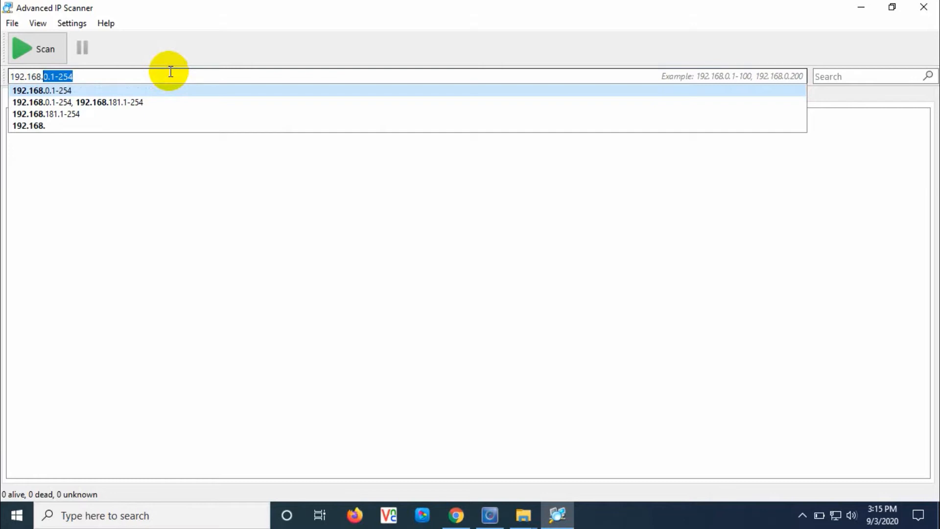
text(0)
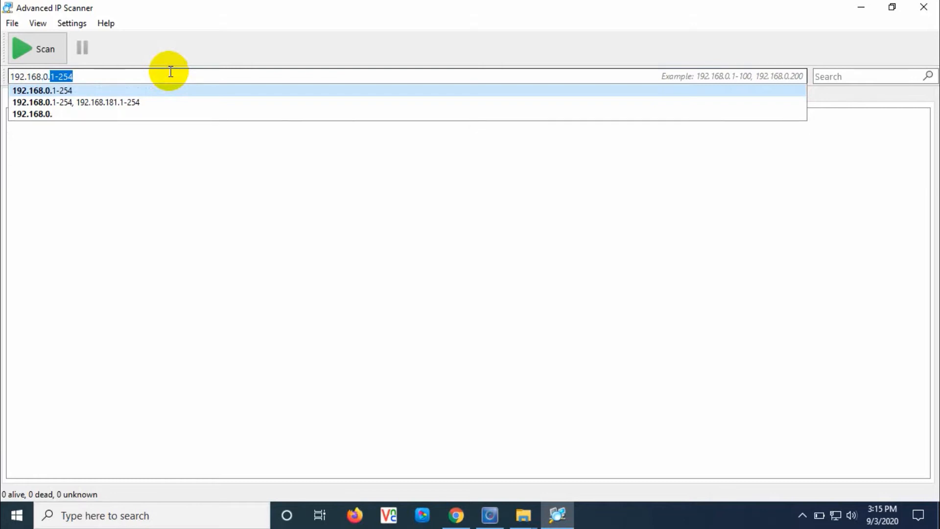
text(.1)
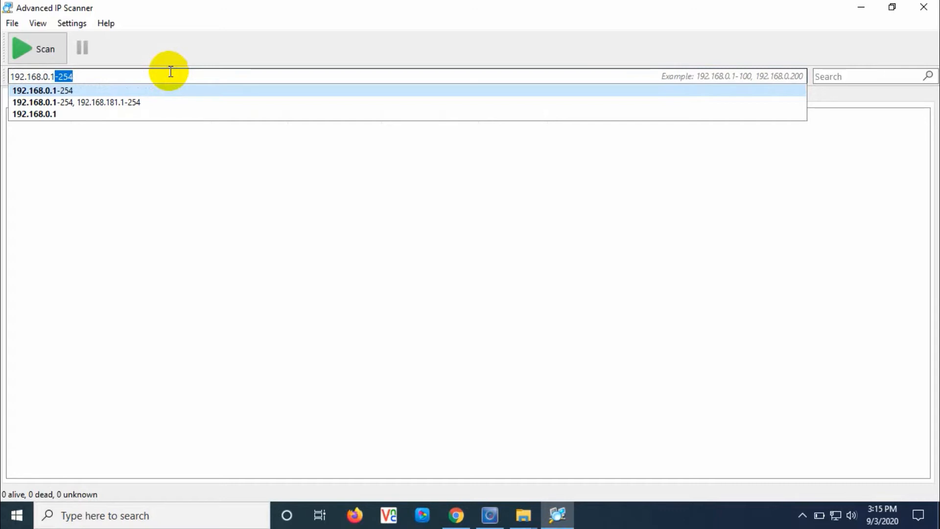
text(-2)
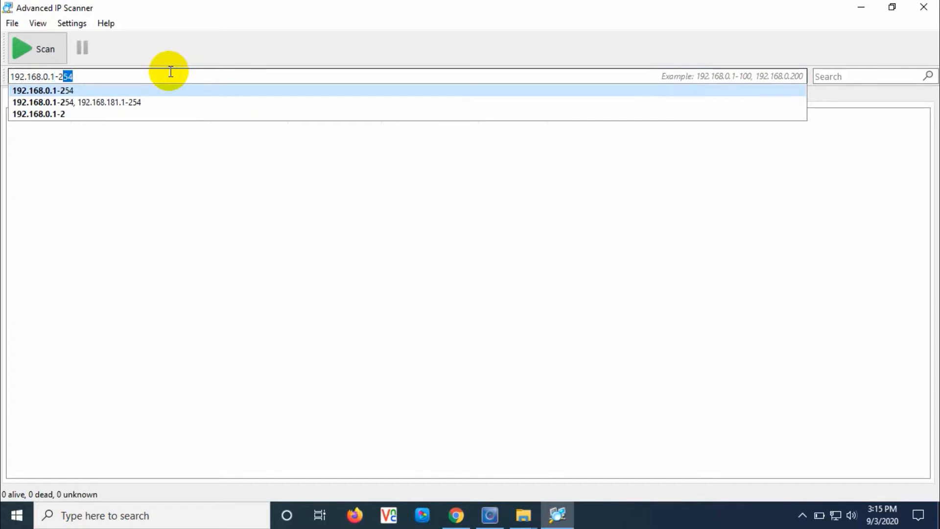
text(54)
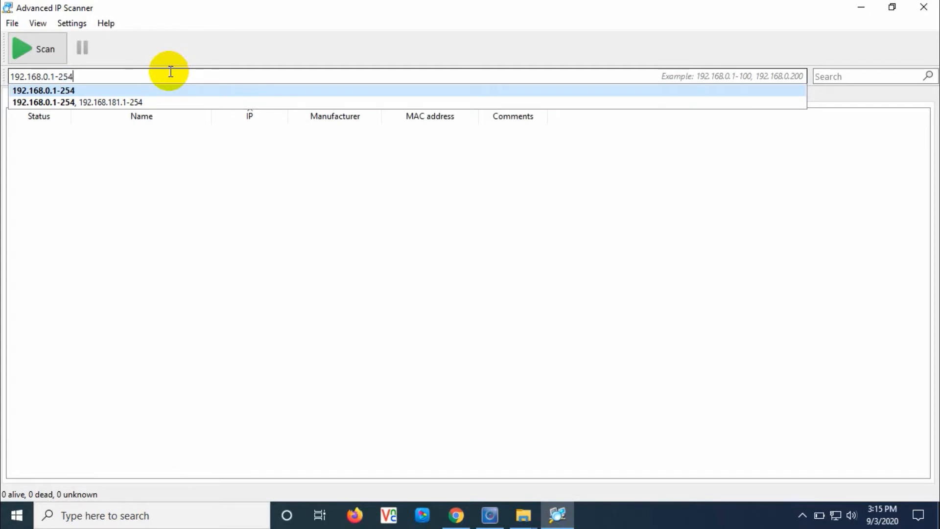
text(, 192.168.181.1-254)
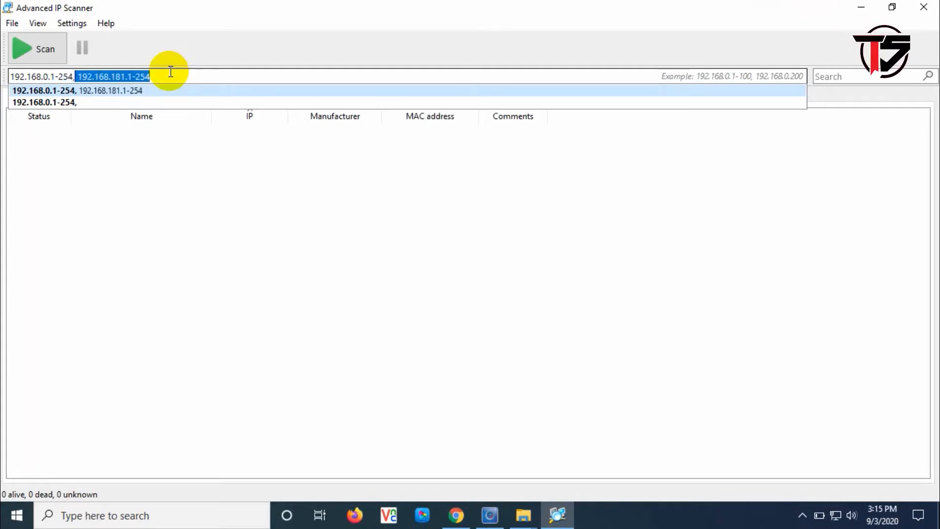
key(Right)
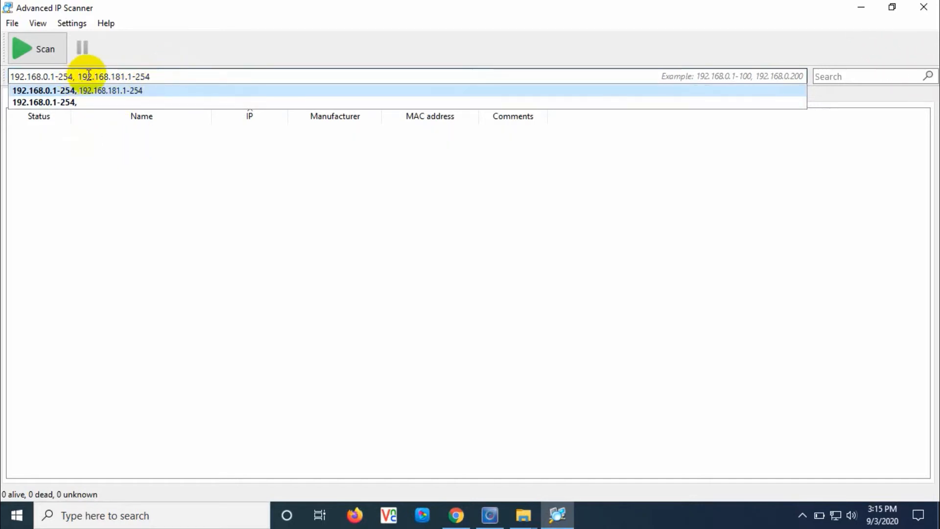
Scan 192.168.0.1-254 and 192.168.181.1-254, rescan, then stop once 192.168.181.25 appears
click(39, 47)
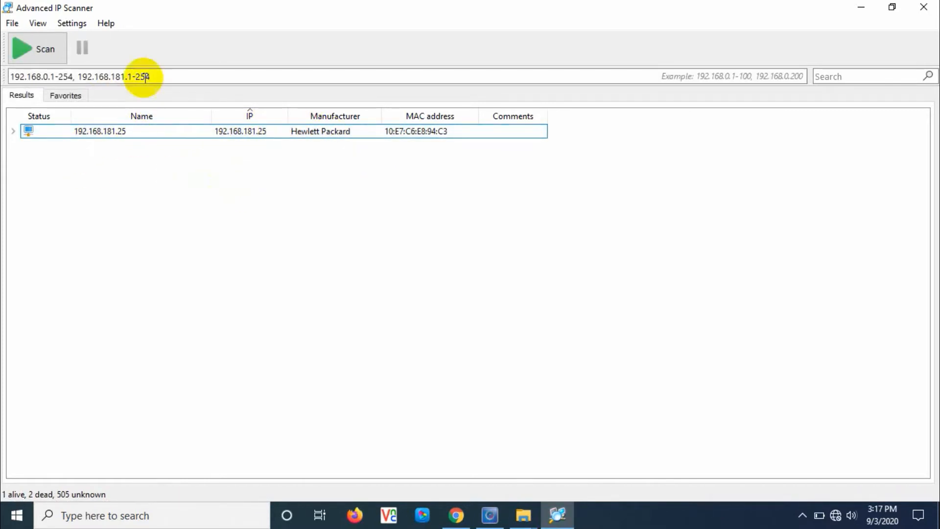
click(43, 52)
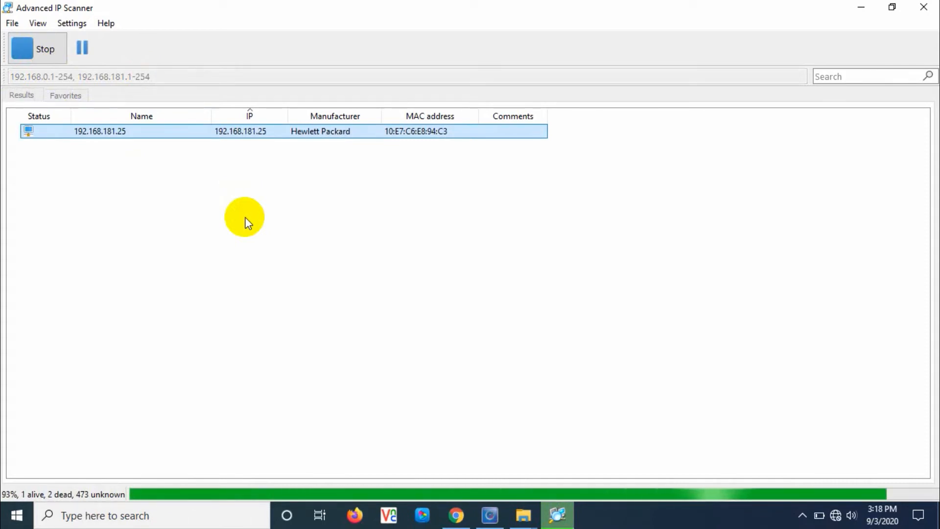
click(46, 52)
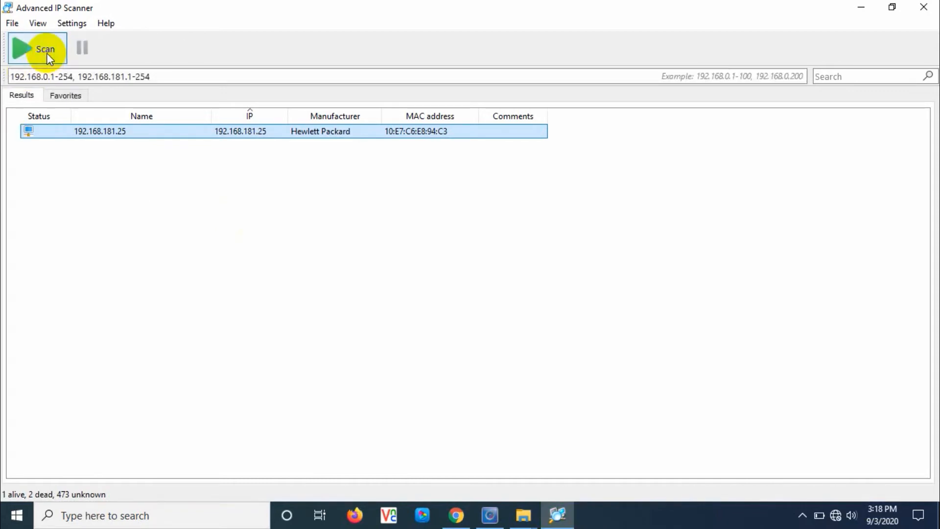
Start a fresh scan of both address ranges to find the Panasonic device at 192.168.181.244
click(46, 51)
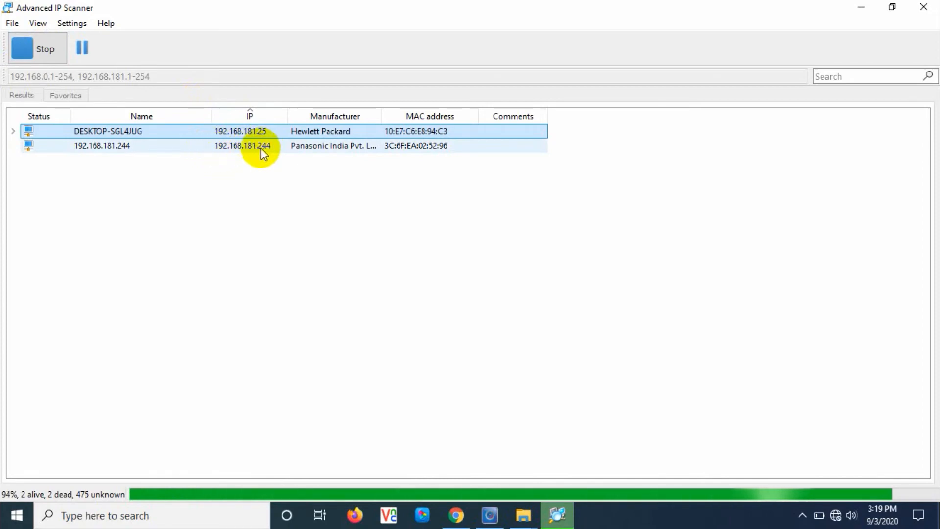
Ping 192.168.181.244 from the Run dialog, then close the ping window
right_click(16, 514)
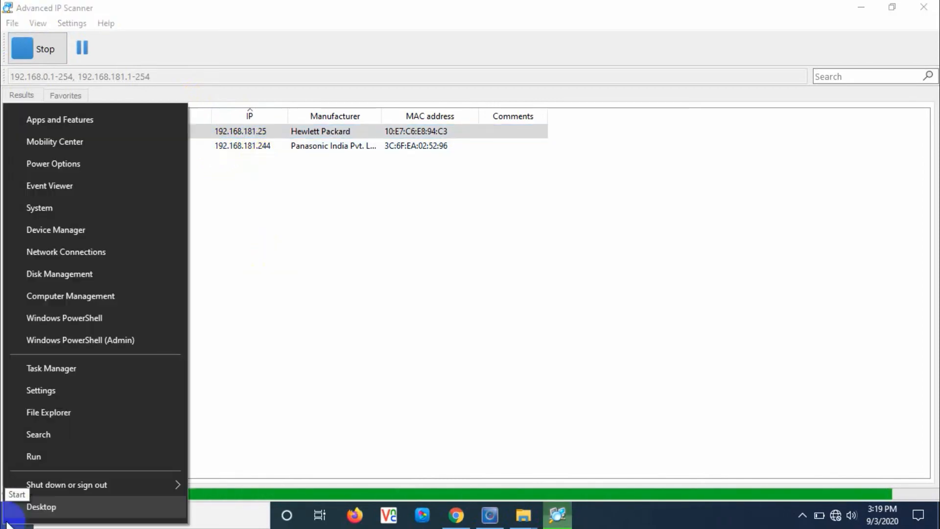
click(79, 457)
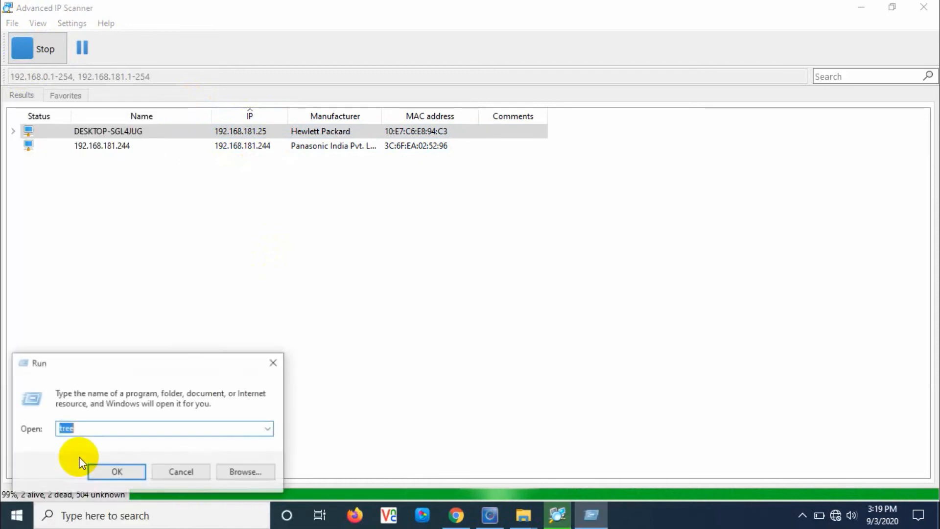
text(p)
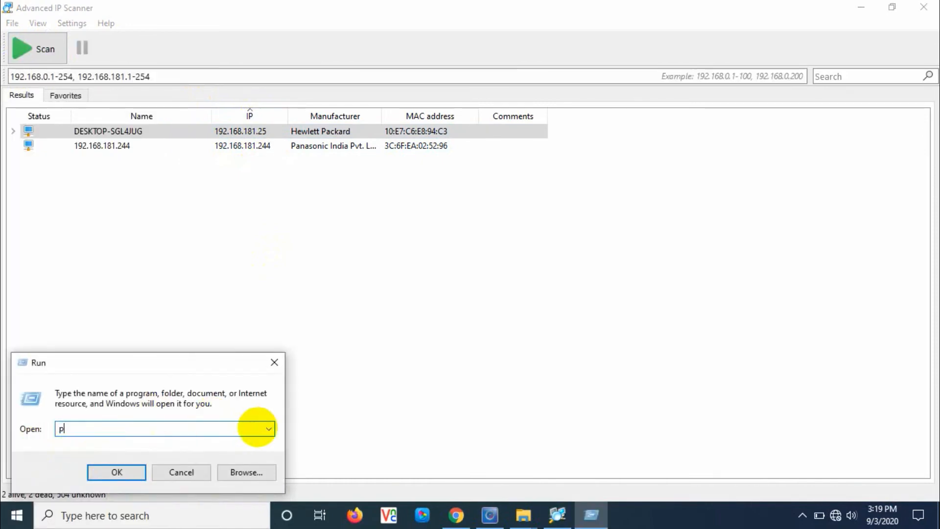
text(ing 192.168.1)
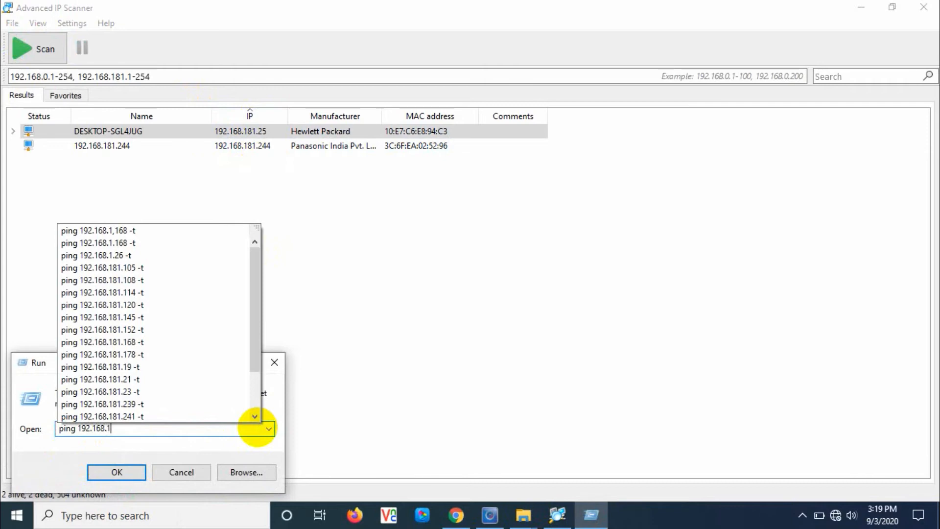
text(81)
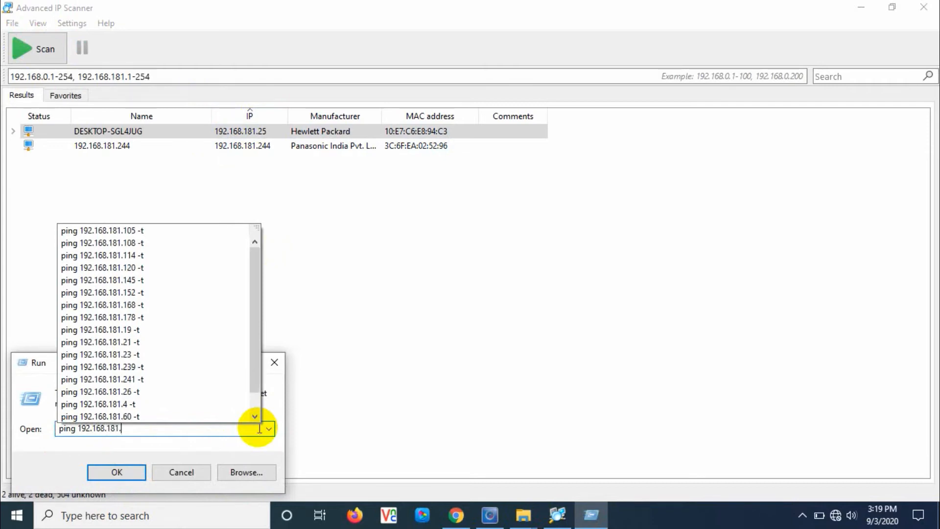
text(.244 -t)
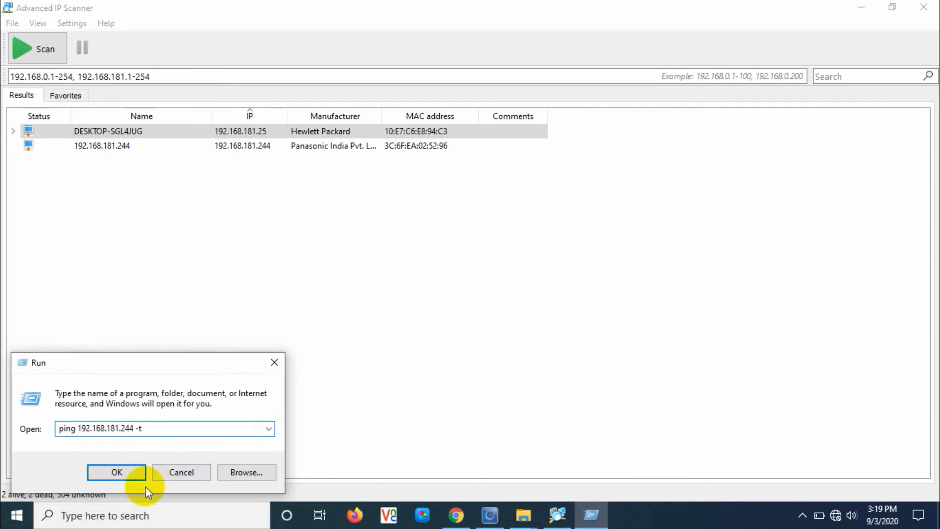
click(131, 473)
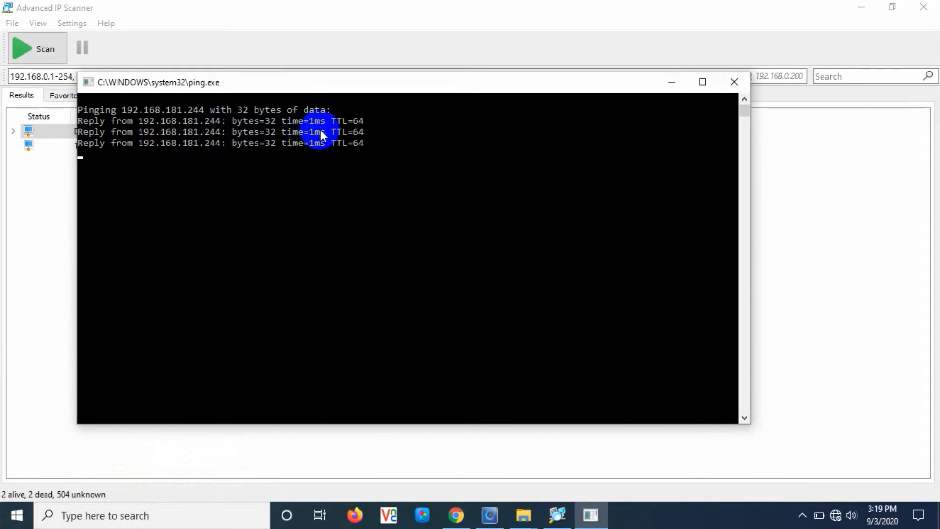
click(733, 82)
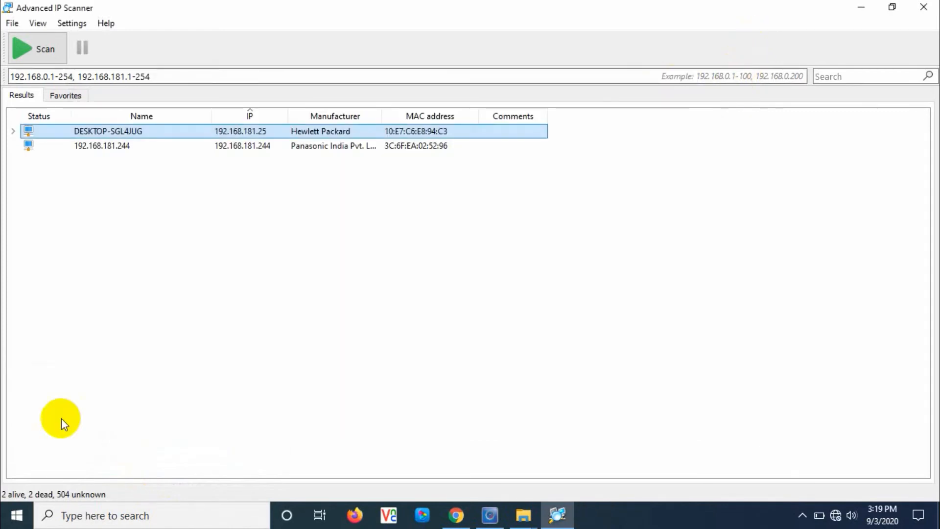
click(5, 515)
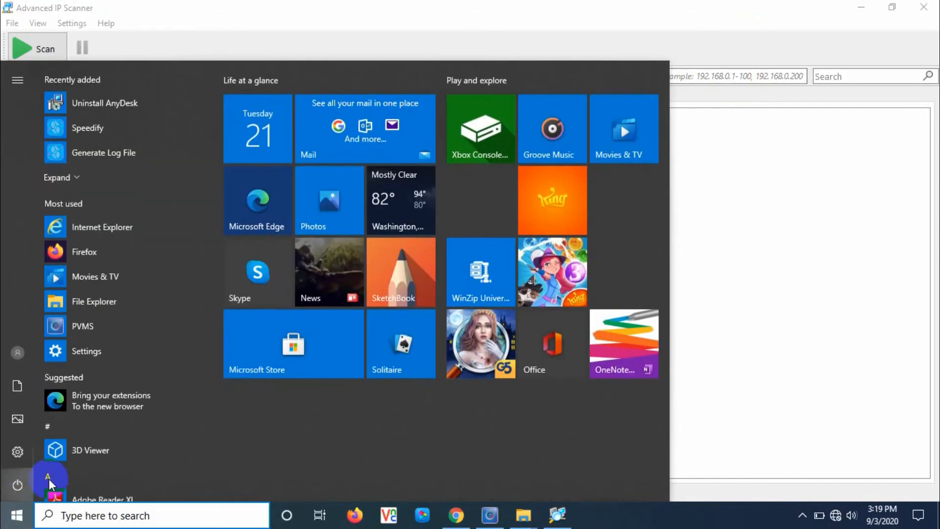
Ping 192.168.181.245 from the Run dialog, then close the ping window
right_click(17, 522)
click(64, 461)
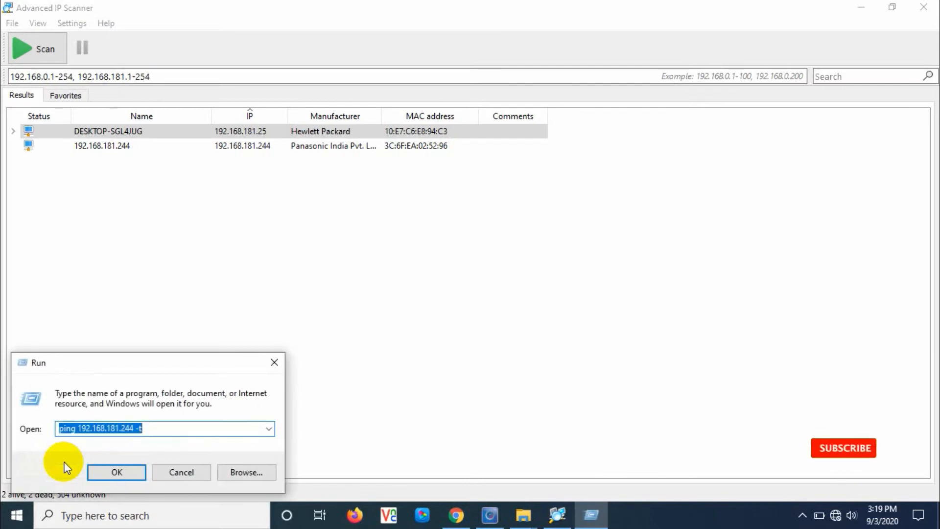
click(134, 428)
key(BackSpace)
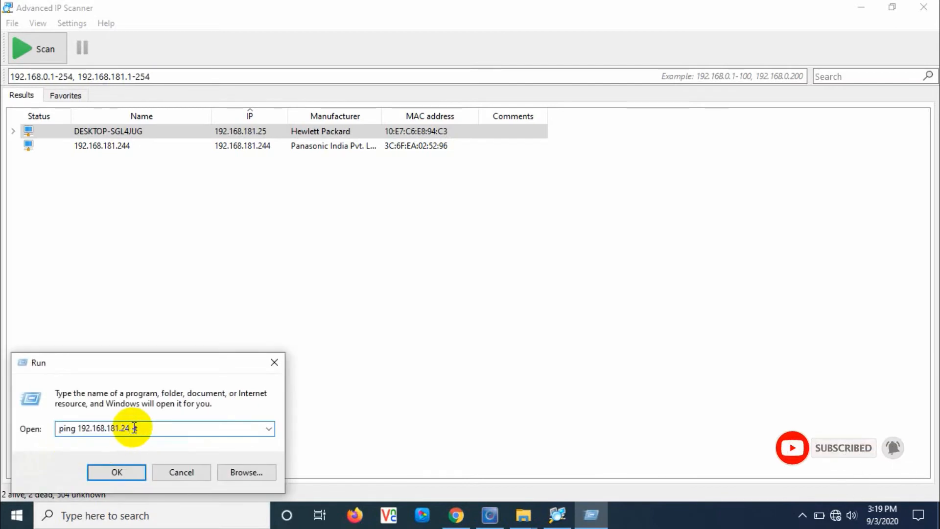
click(126, 466)
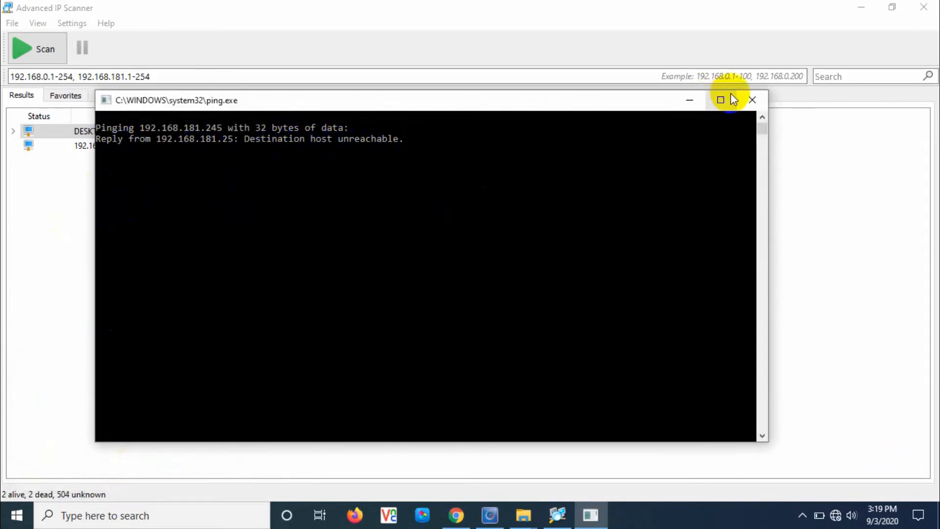
click(752, 100)
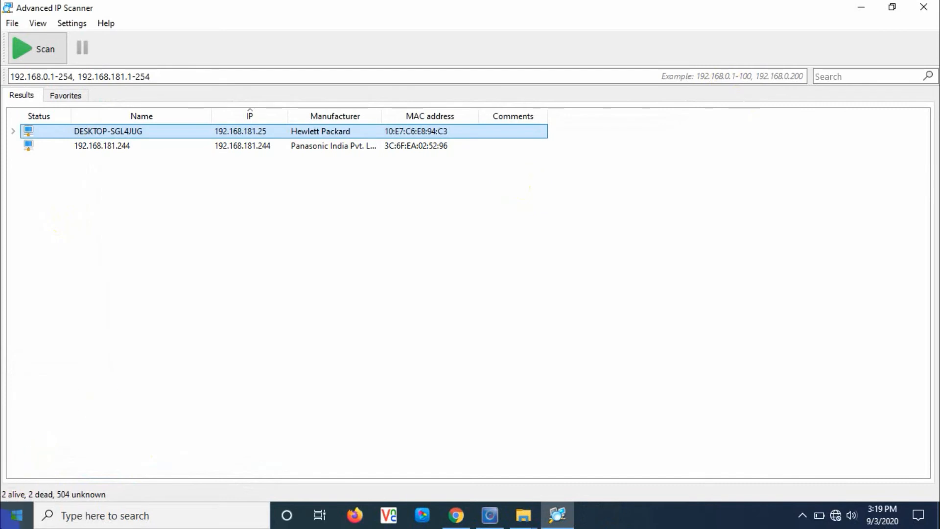
Ping 192.168.181.244 again from the Run dialog
right_click(3, 514)
click(46, 460)
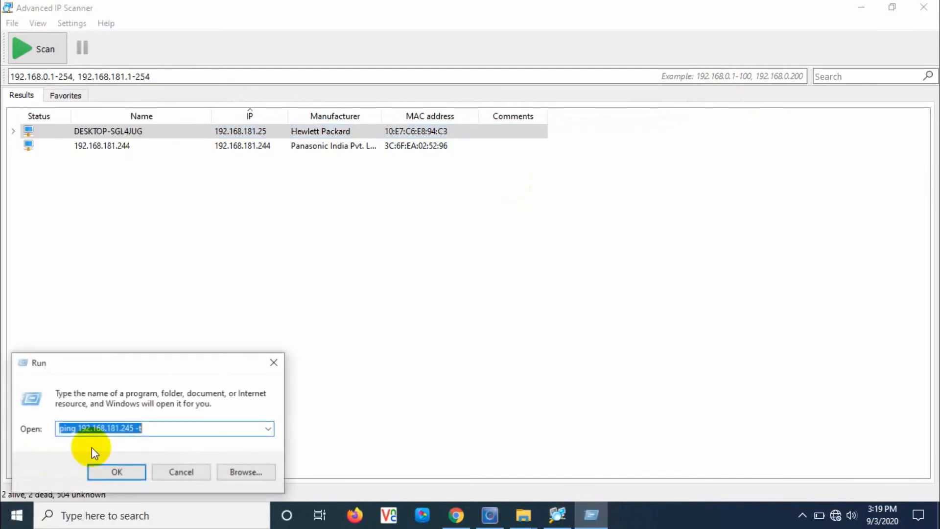
click(133, 429)
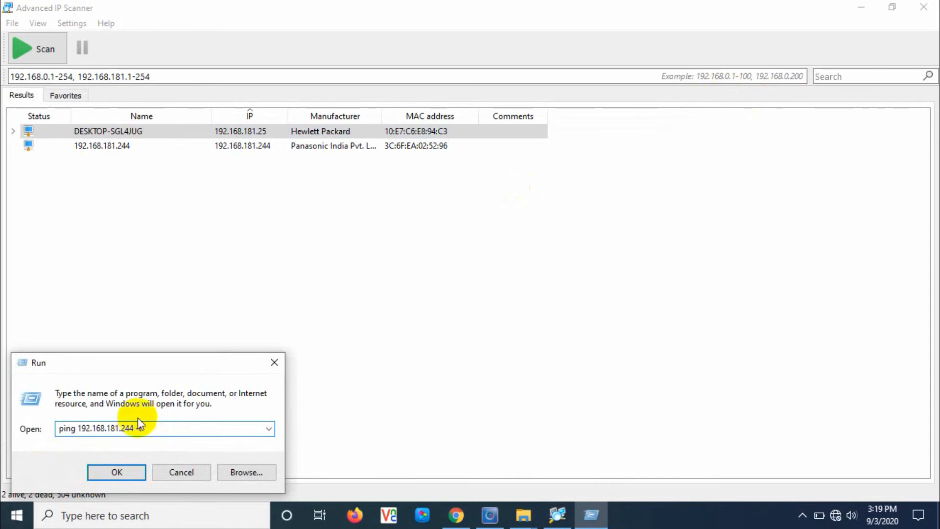
click(118, 473)
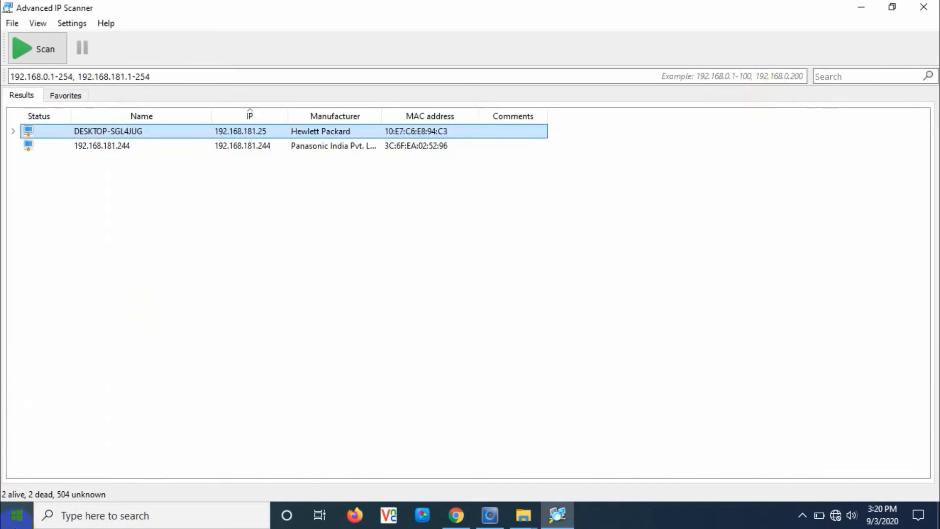
Open a Command Prompt via Run 'cmd' and ping 192.168.181.244
right_click(9, 520)
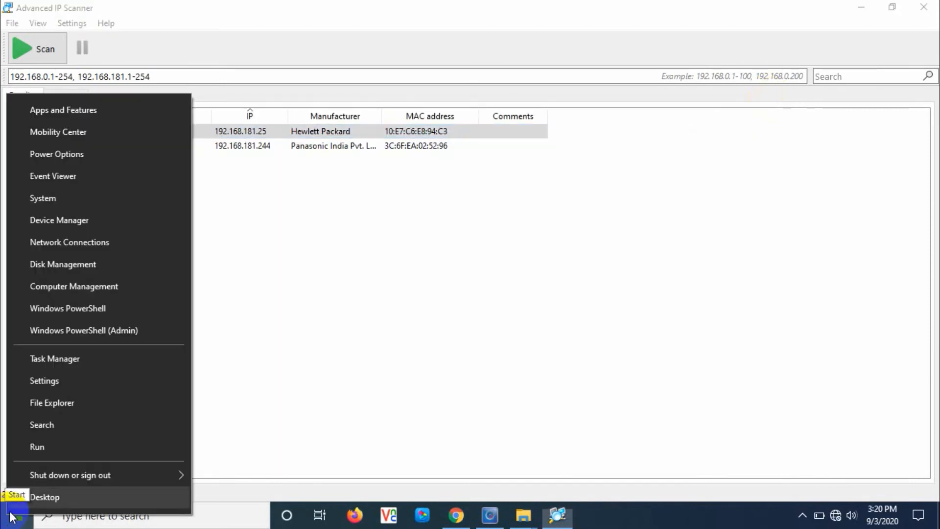
click(52, 444)
text(cmd)
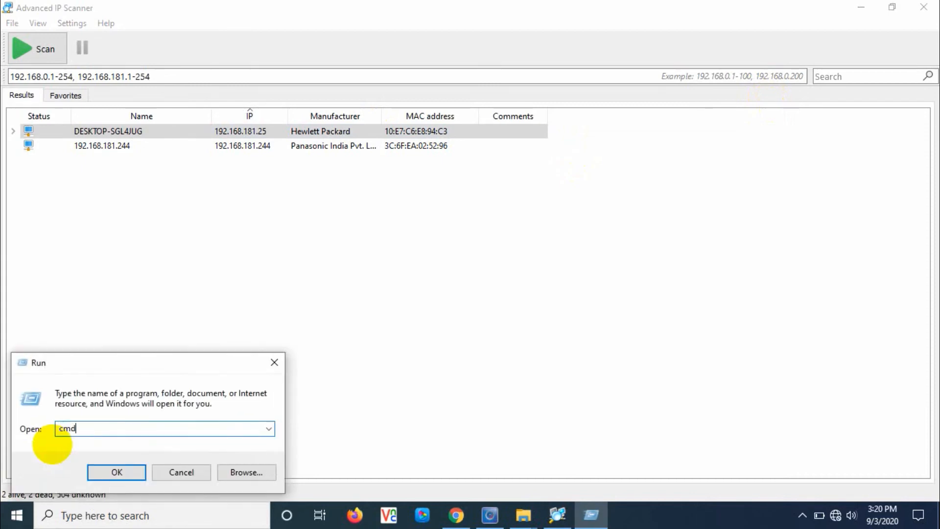
click(107, 471)
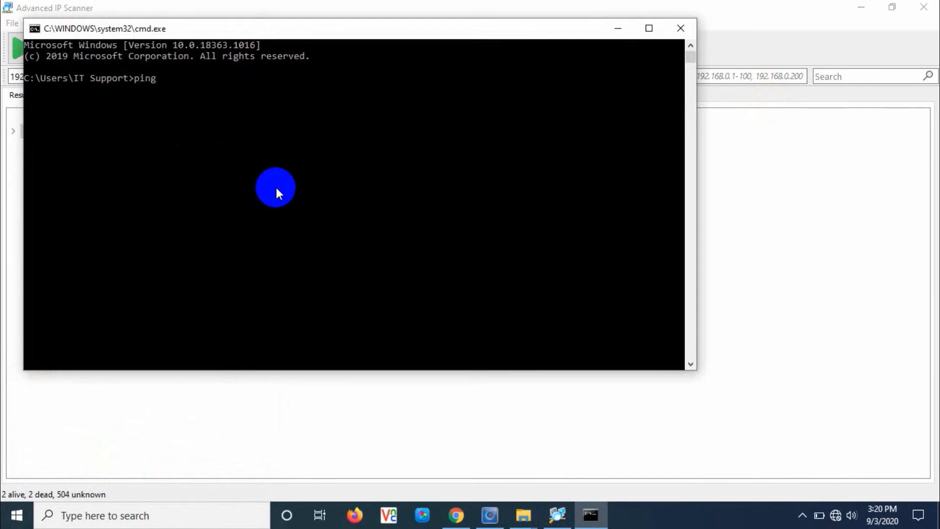
text(ping 192.16)
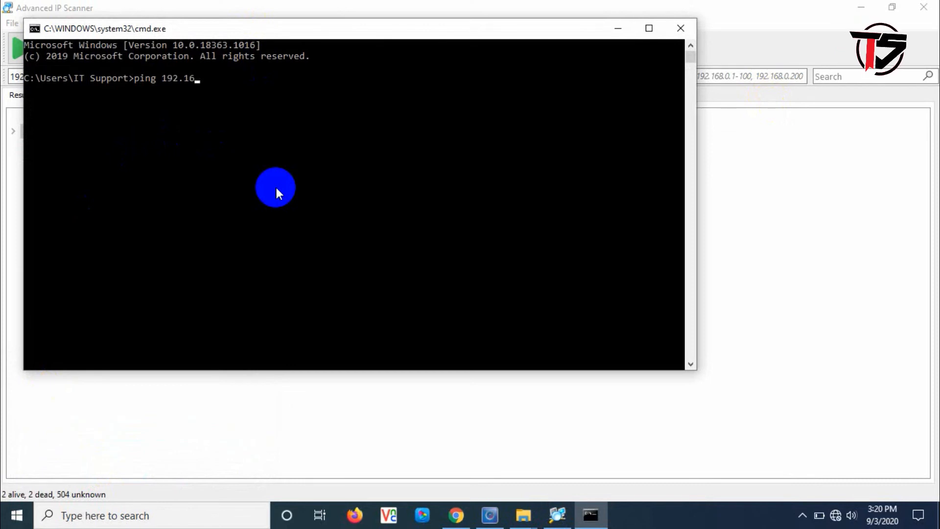
text(8.1)
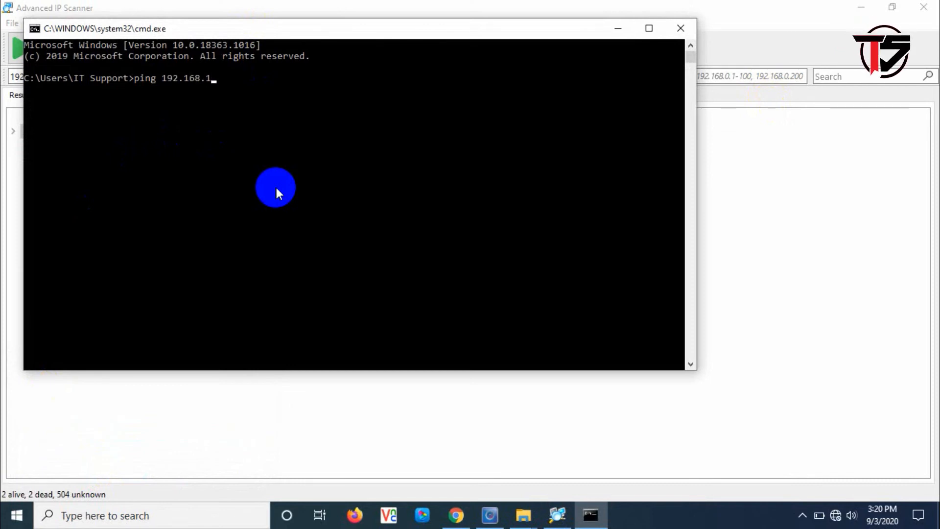
text(81.)
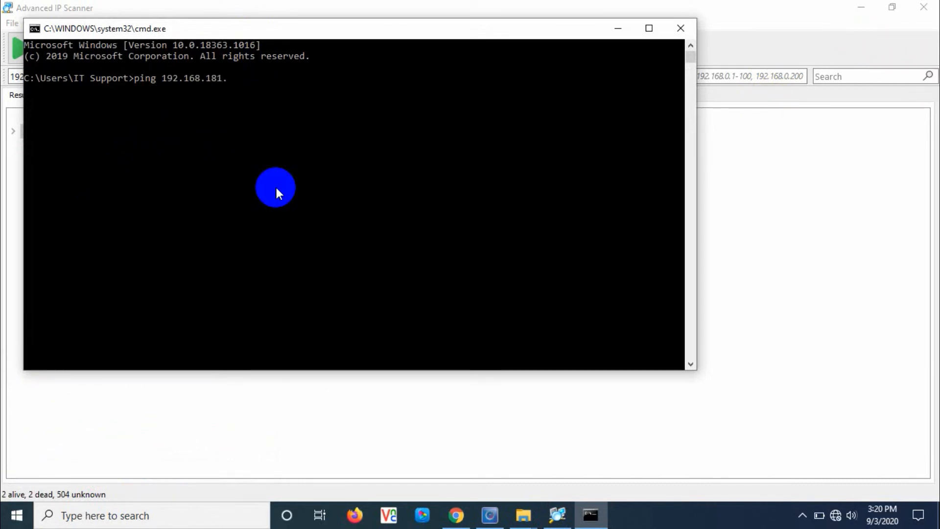
text(244)
key(Return)
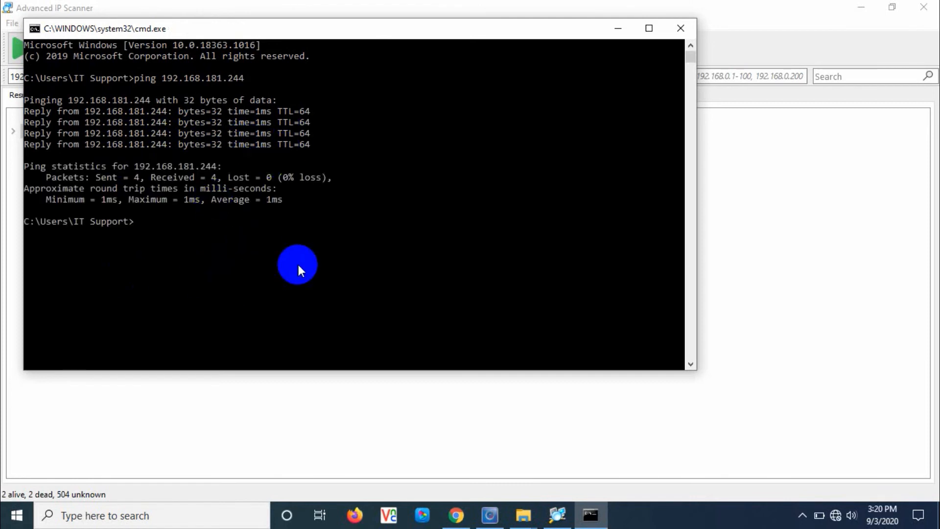
Ping 192.168.181.245, then close the Command Prompt window
text(ing 192.168.181.244)
key(BackSpace)
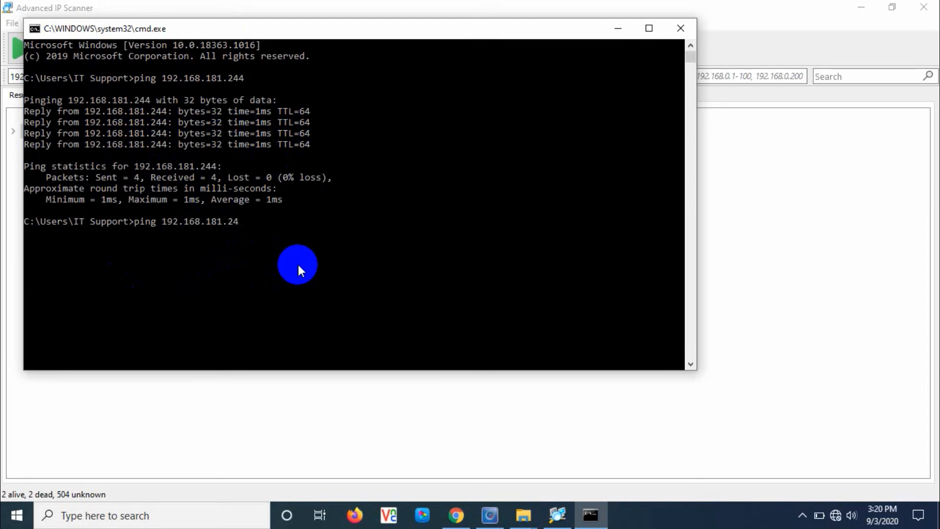
text(5)
key(Return)
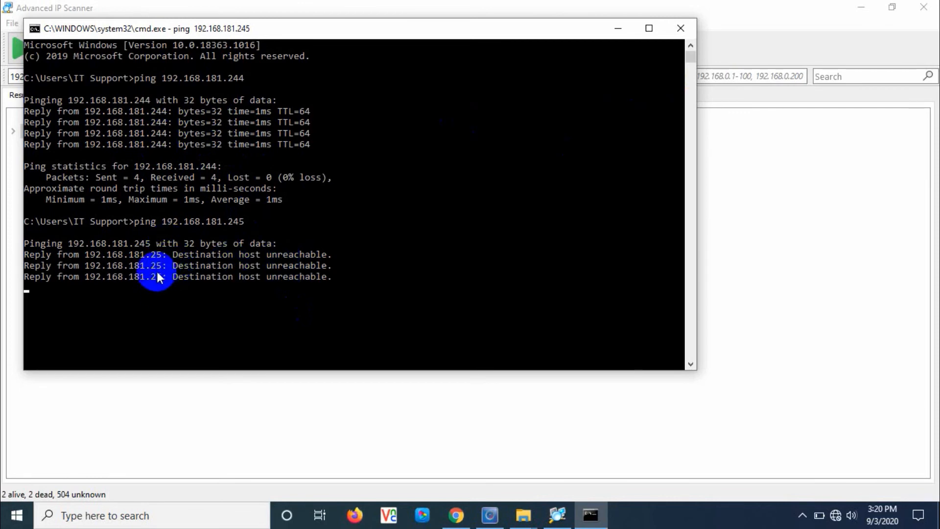
click(681, 28)
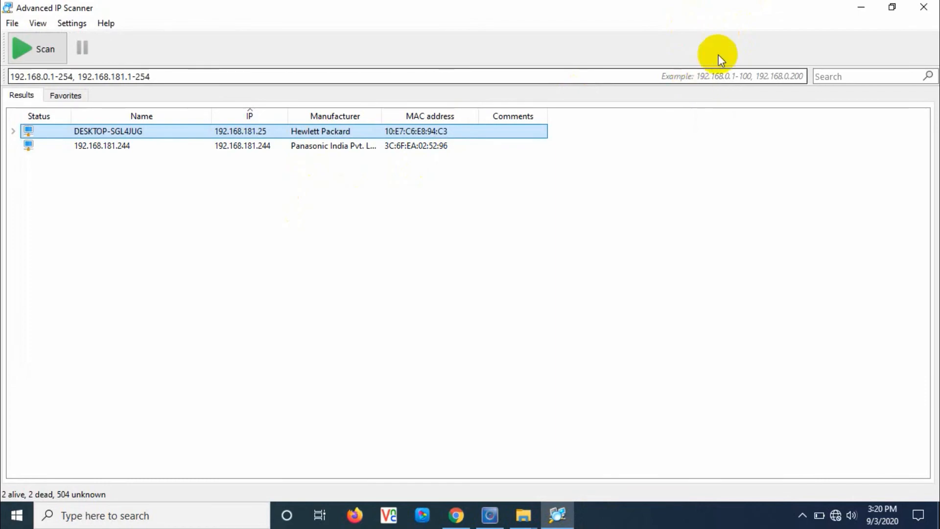
Close Advanced IP Scanner and launch Internet Explorer from Windows search
click(924, 7)
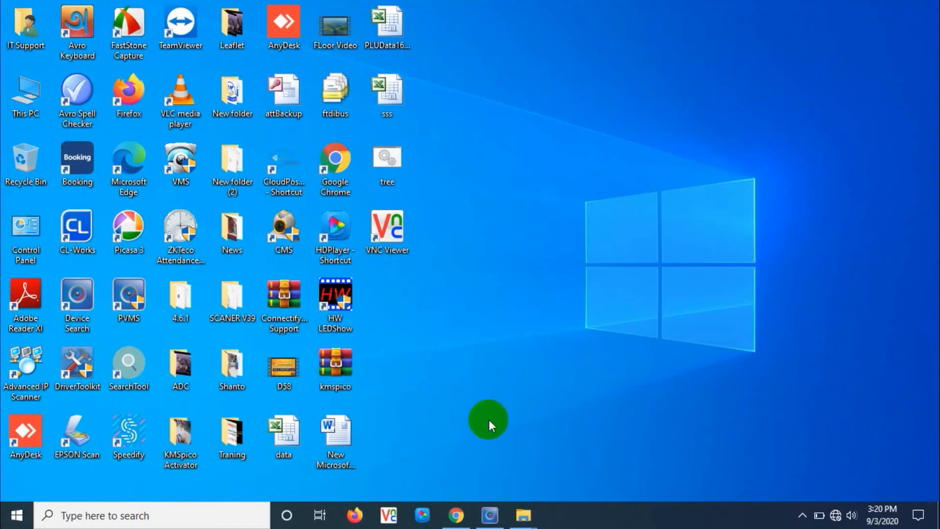
click(218, 521)
text(ex)
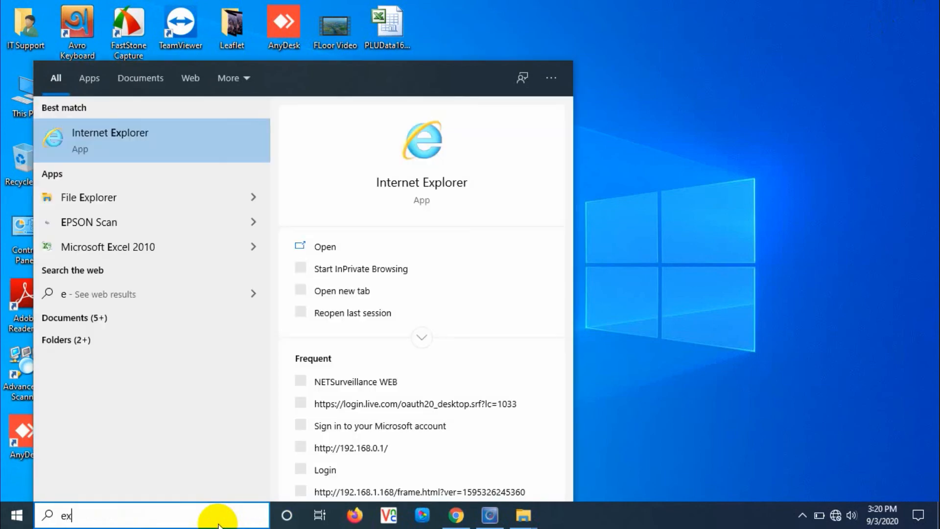
click(188, 141)
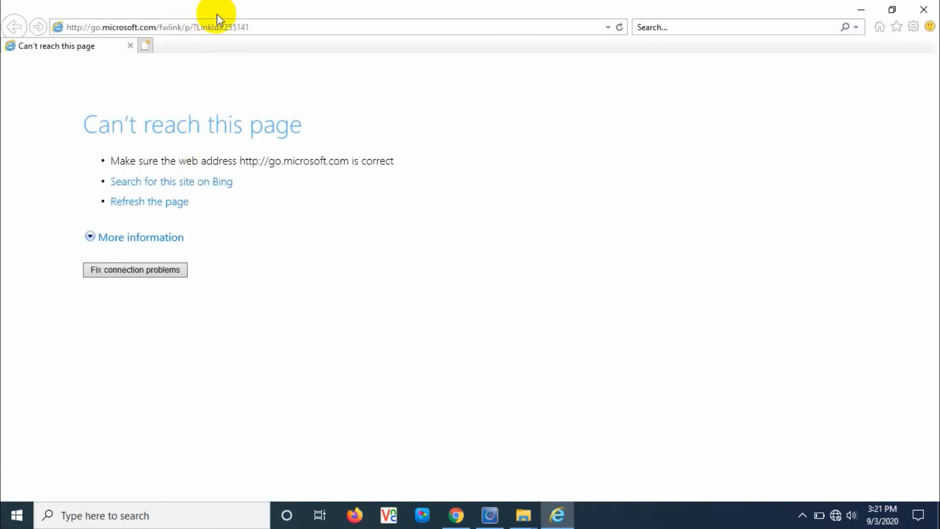
click(236, 20)
text(1)
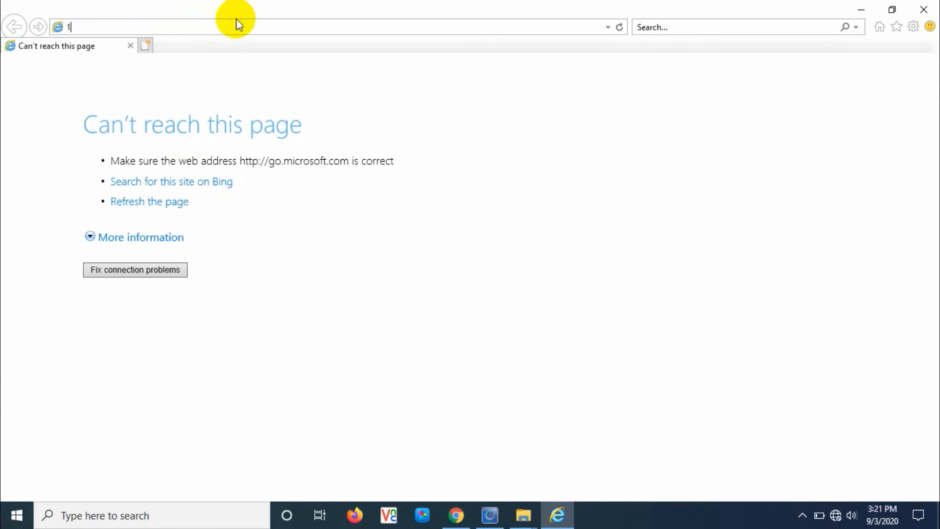
text(92.168.181.244/)
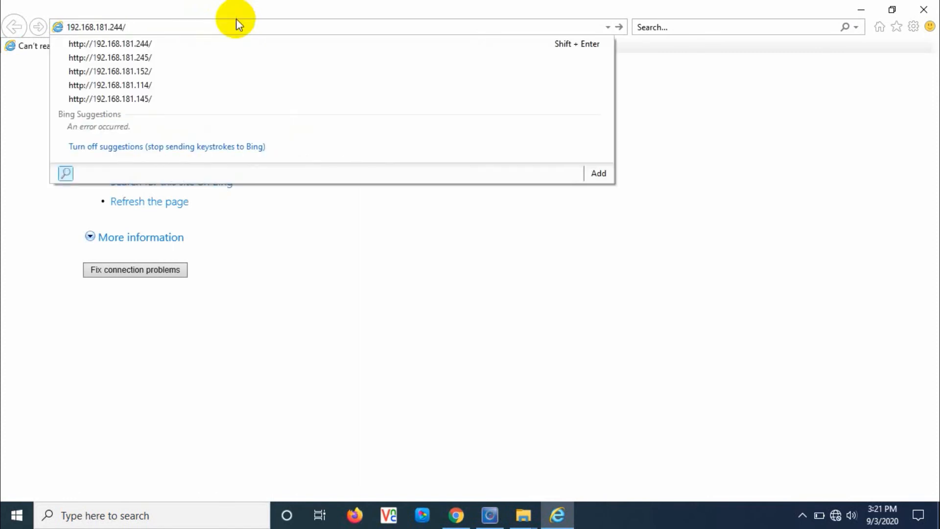
key(ctrl+a)
key(BackSpace)
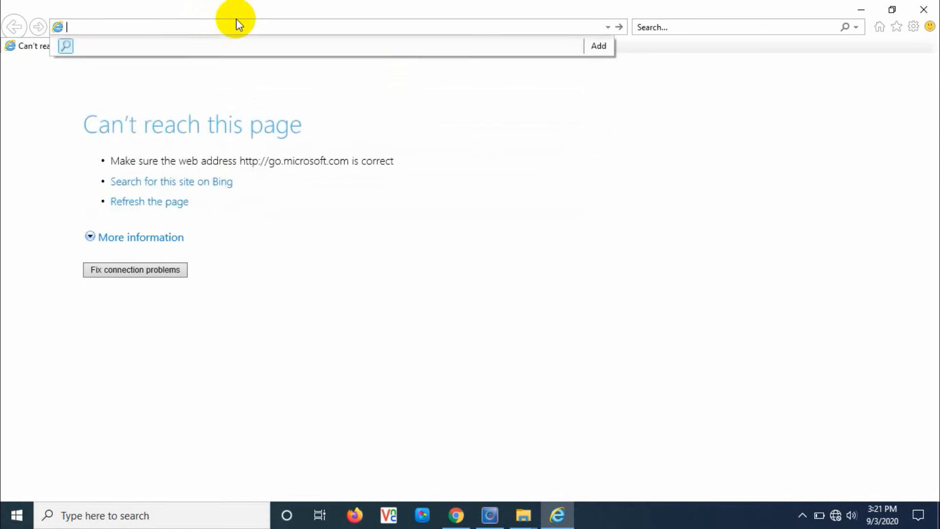
text(192)
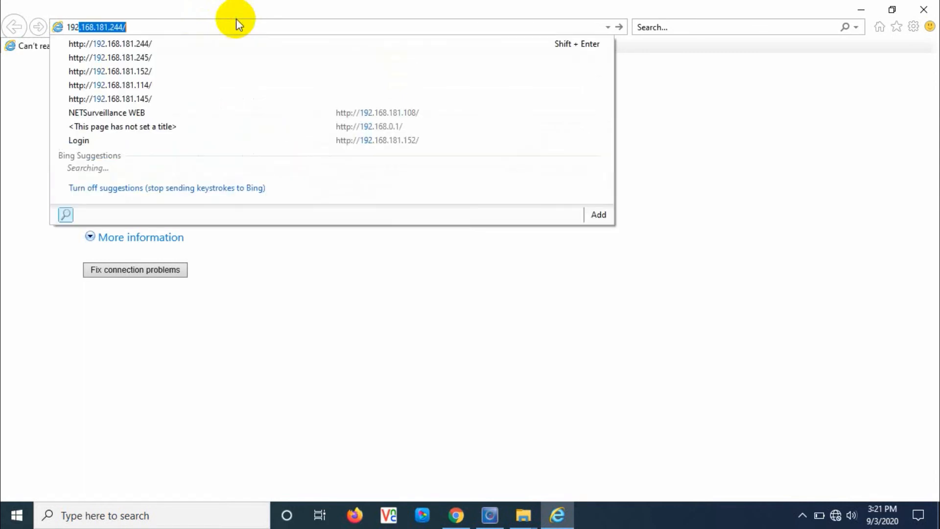
text(.1)
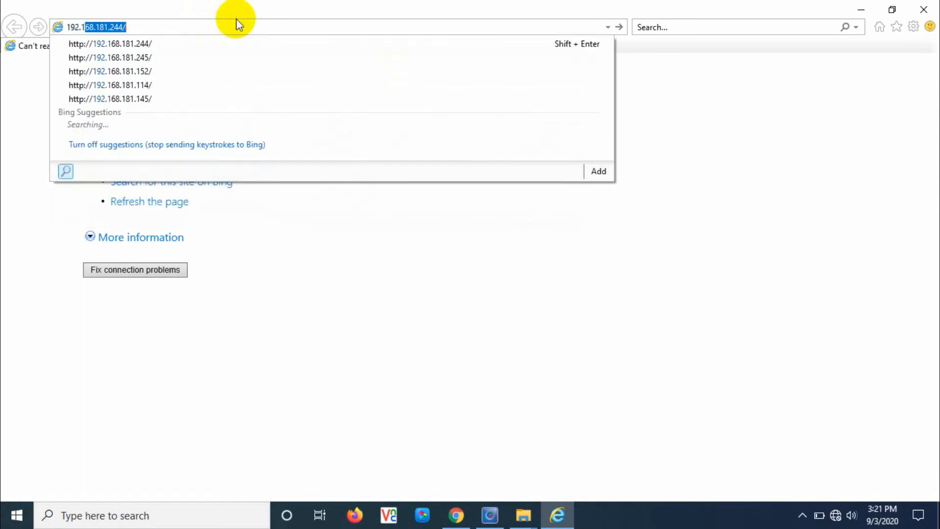
text(68.181.)
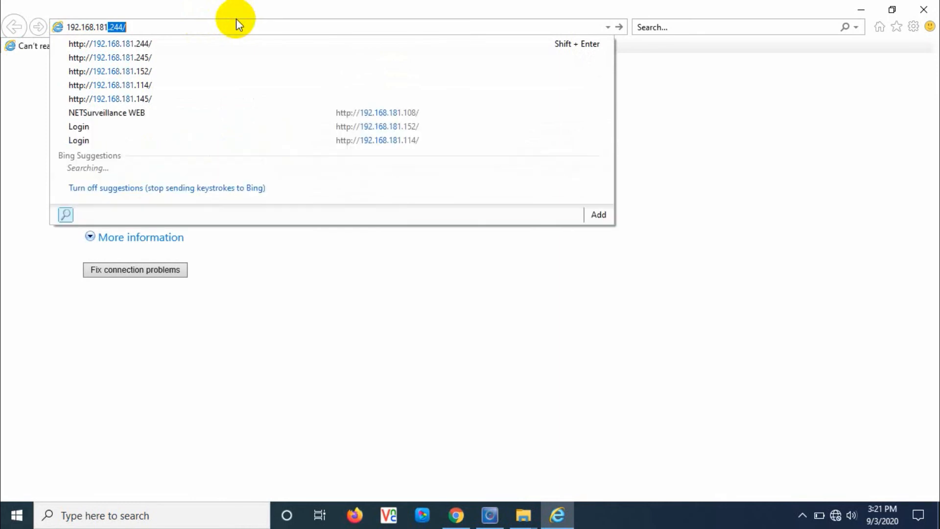
text(244)
key(Return)
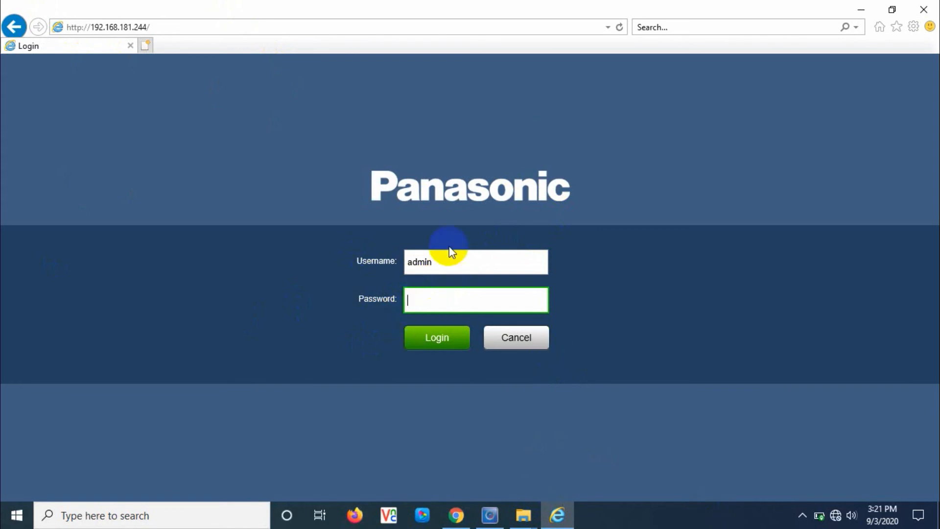
Log in to the Panasonic camera as admin with the account password
click(443, 260)
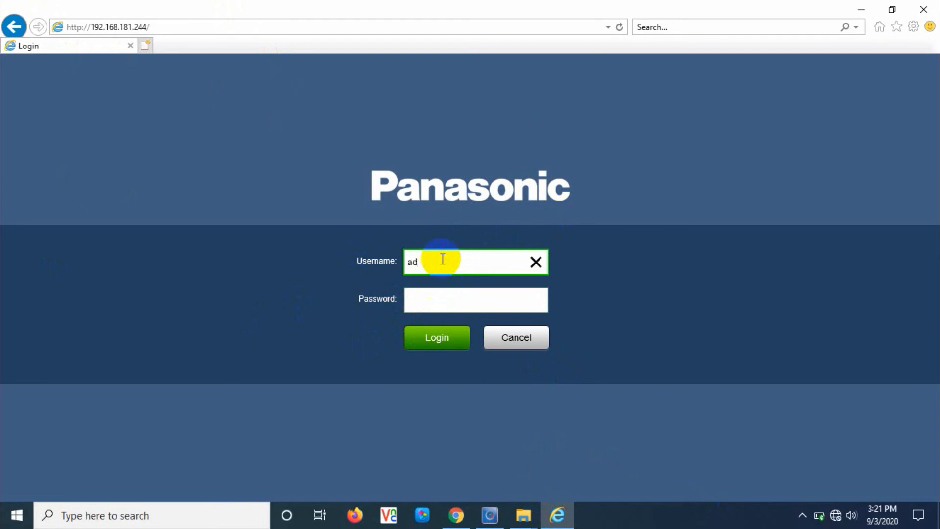
click(440, 289)
text(12345)
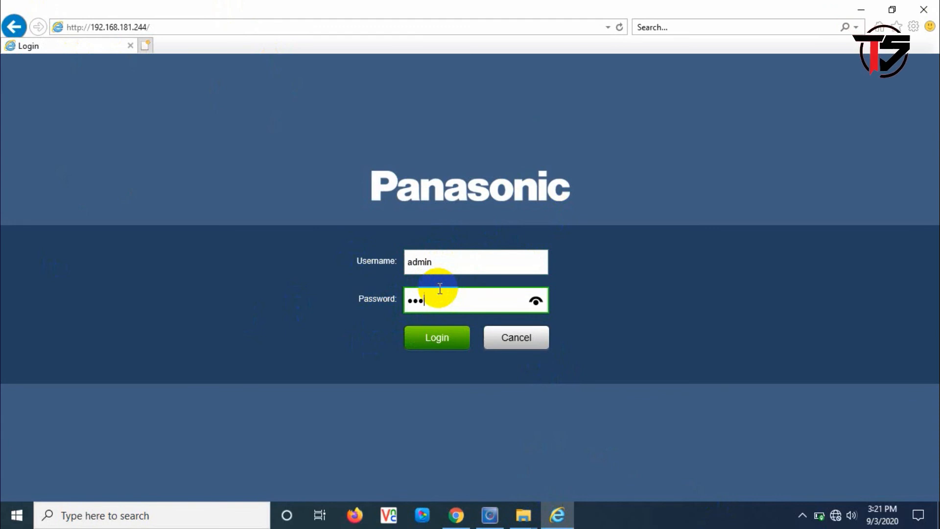
click(431, 346)
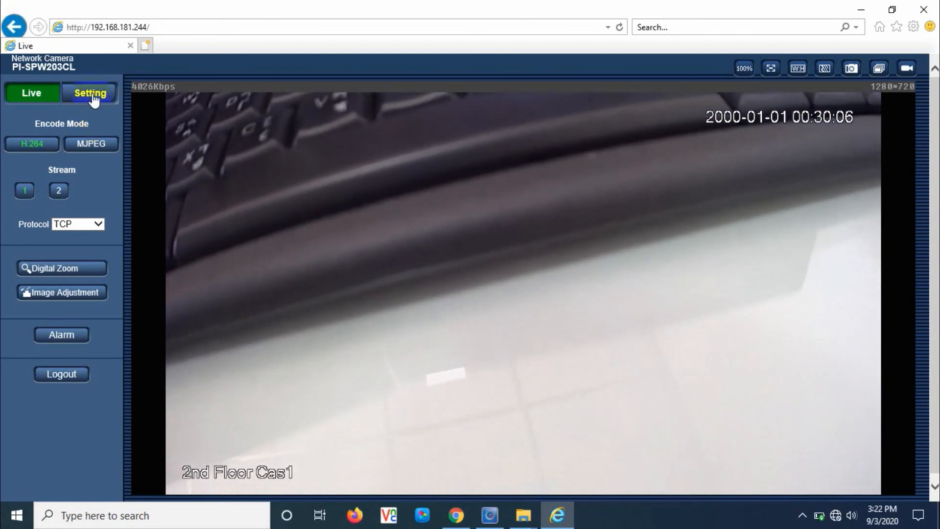
Save the camera's static TCP/IP settings under Setting > Network > TCP/IP
click(93, 97)
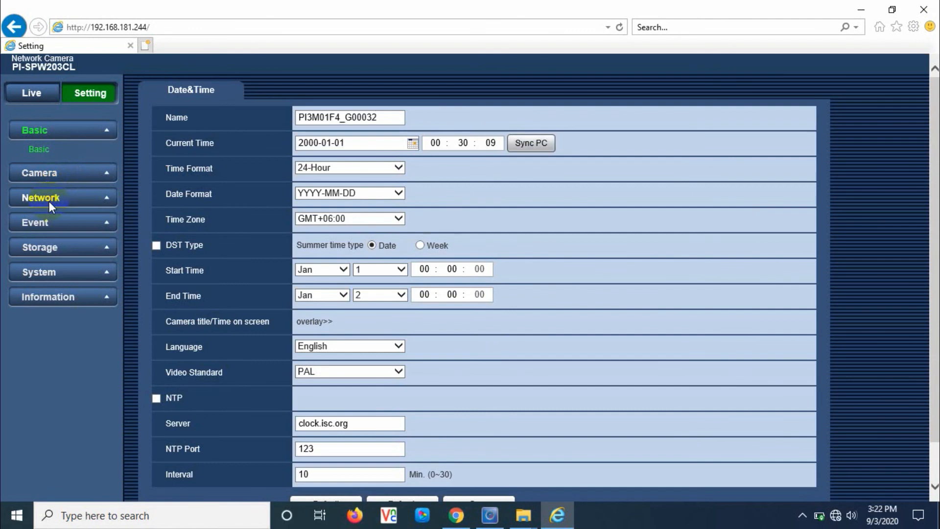
click(49, 201)
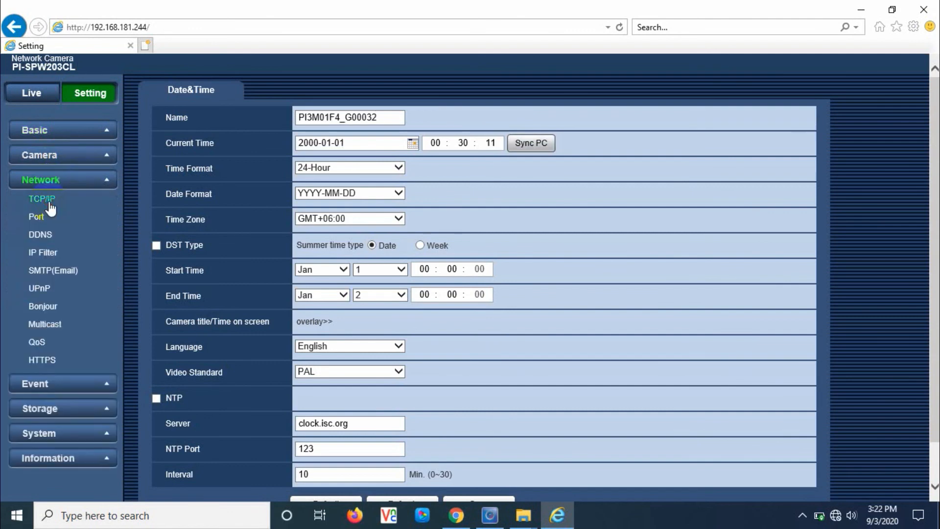
click(50, 205)
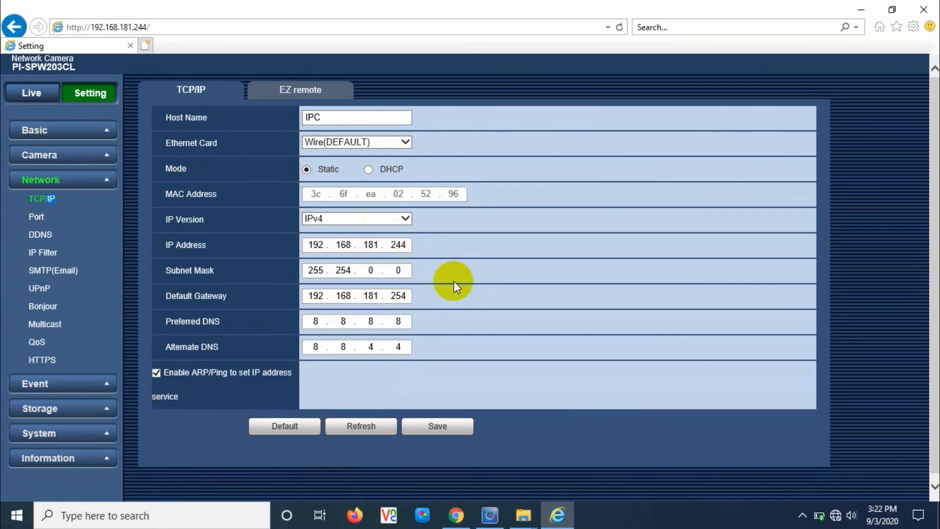
click(426, 426)
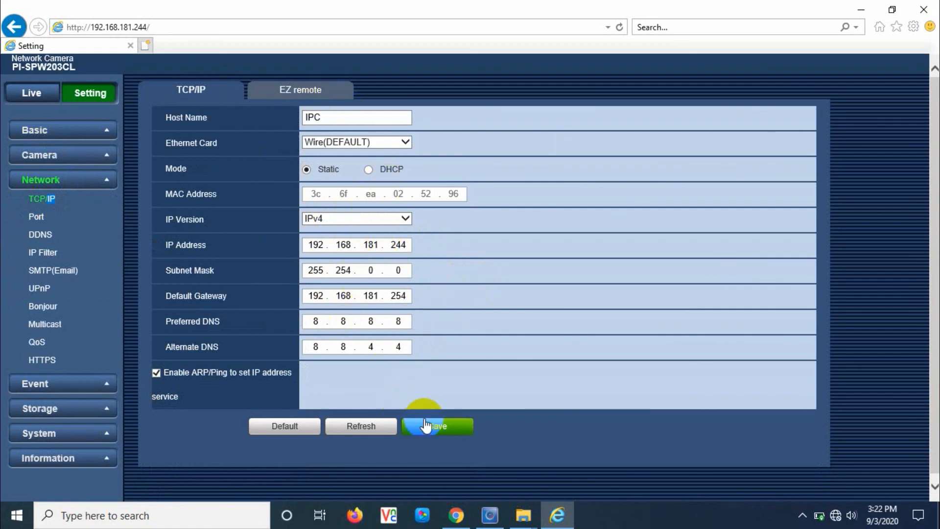
Return to the camera's Live view, then close Internet Explorer
click(72, 90)
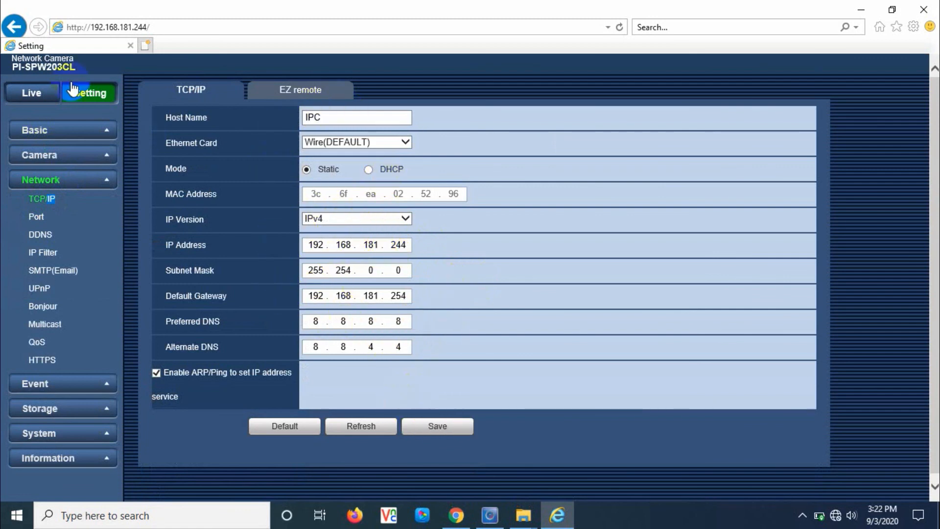
click(34, 91)
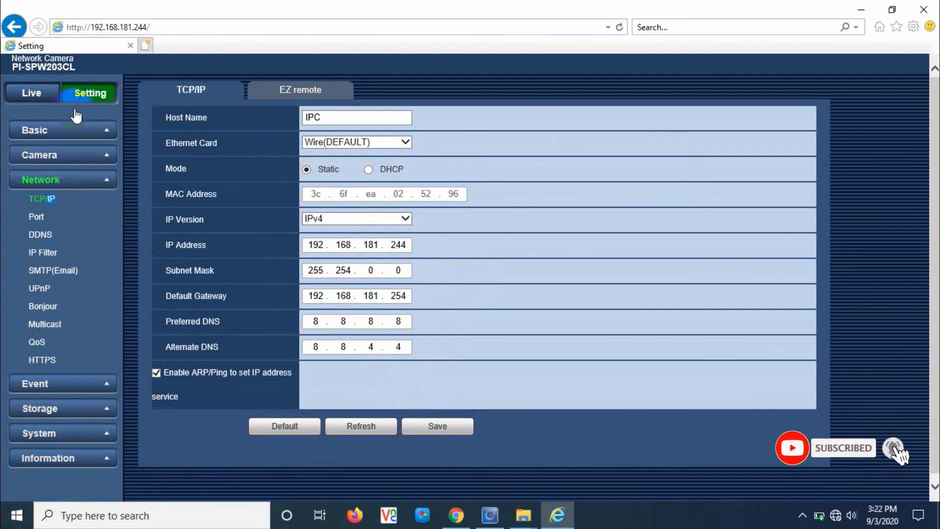
click(23, 93)
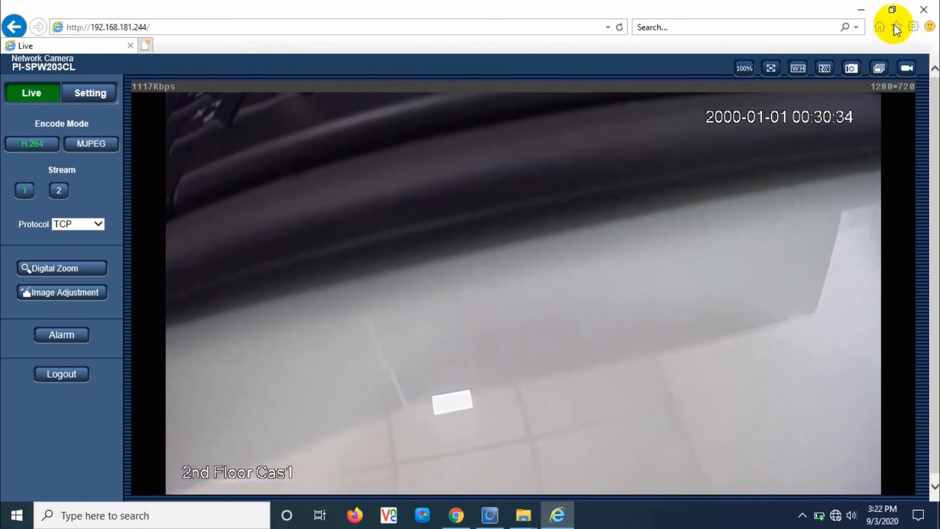
click(932, 14)
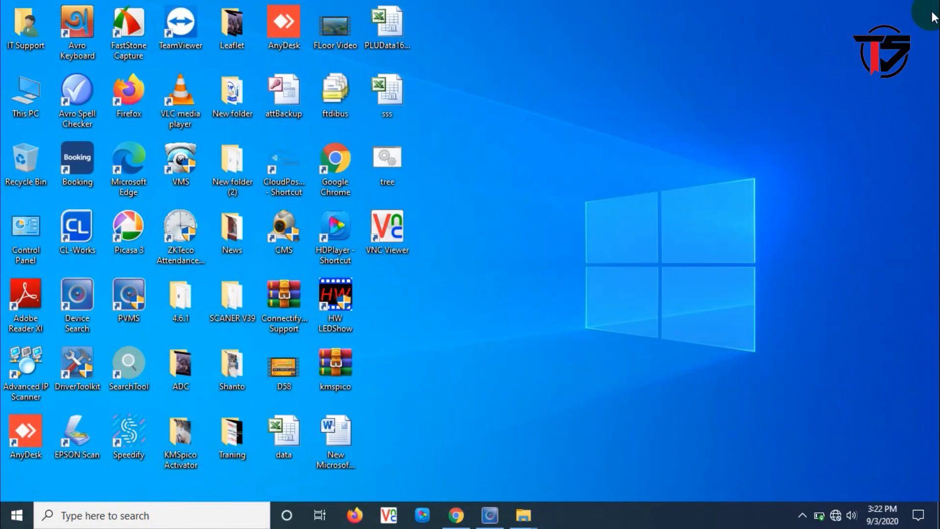